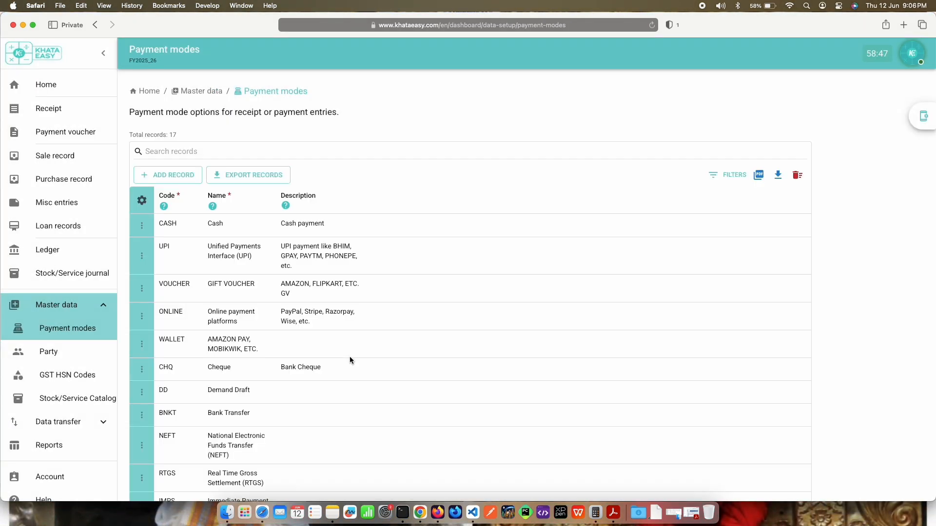
Step: Set the description of the WALLET payment mode to "Online wallet" and save the record
scroll(420, 367, "down", 8)
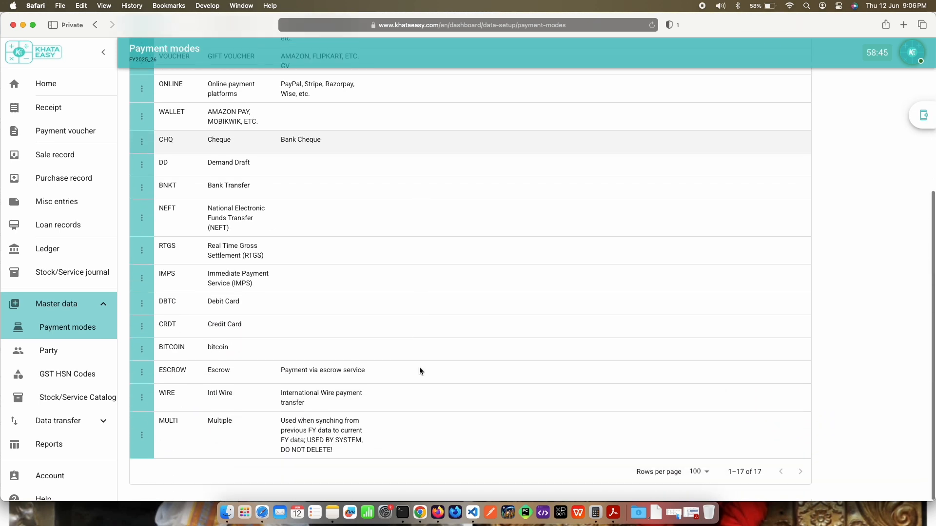
scroll(419, 367, "up", 10)
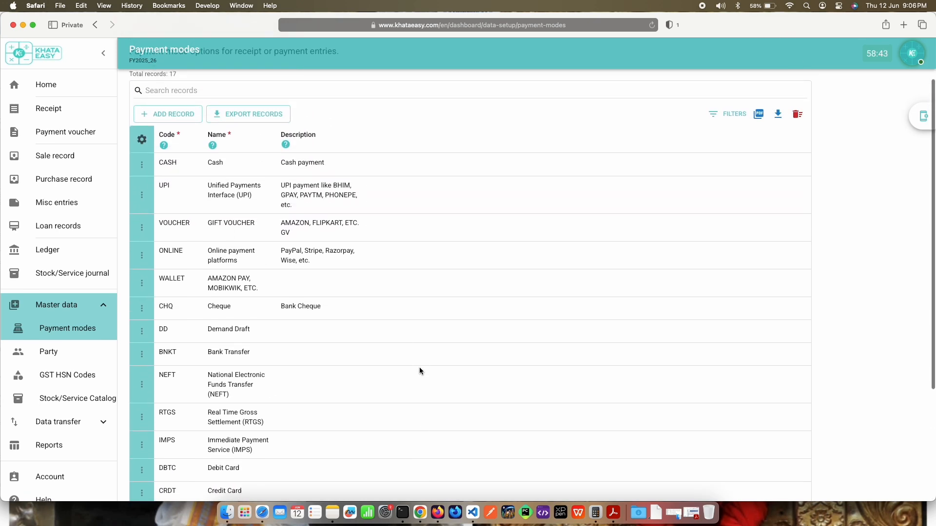
scroll(420, 371, "up", 1)
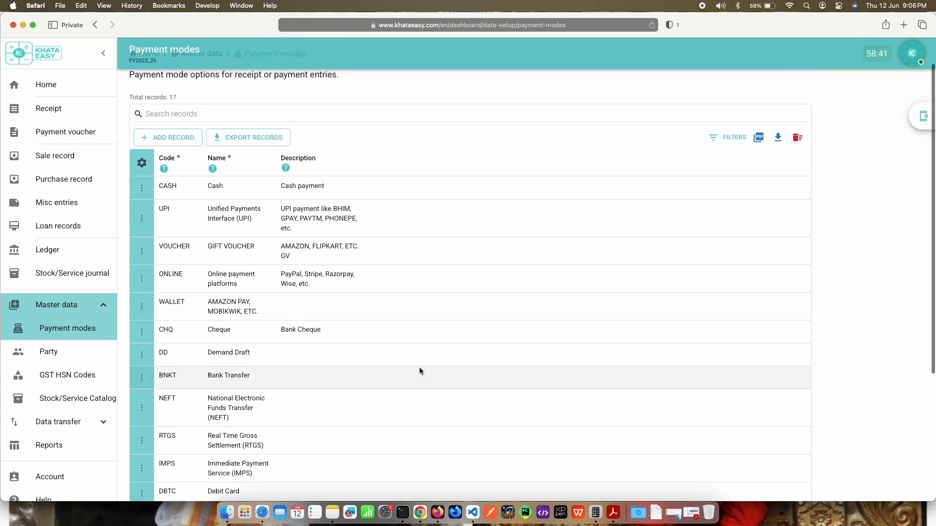
left_click(142, 306)
left_click(130, 327)
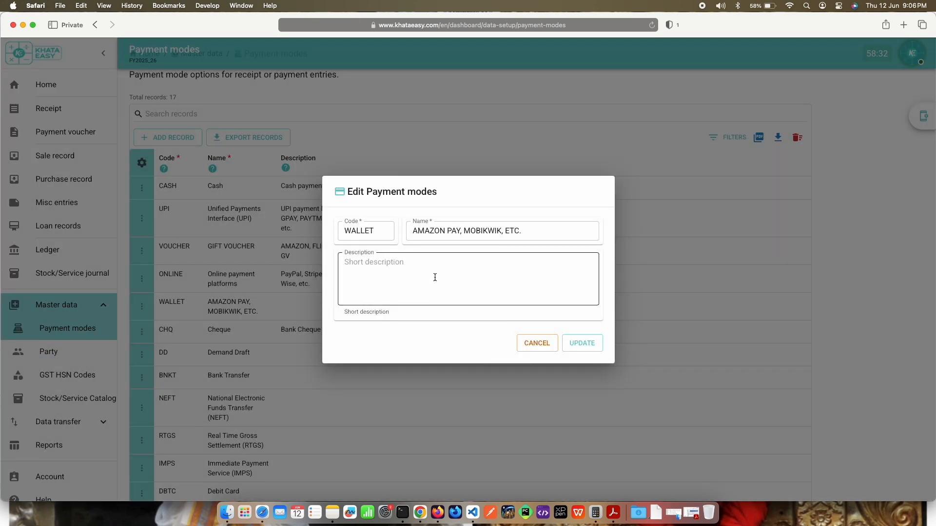
left_click(434, 277)
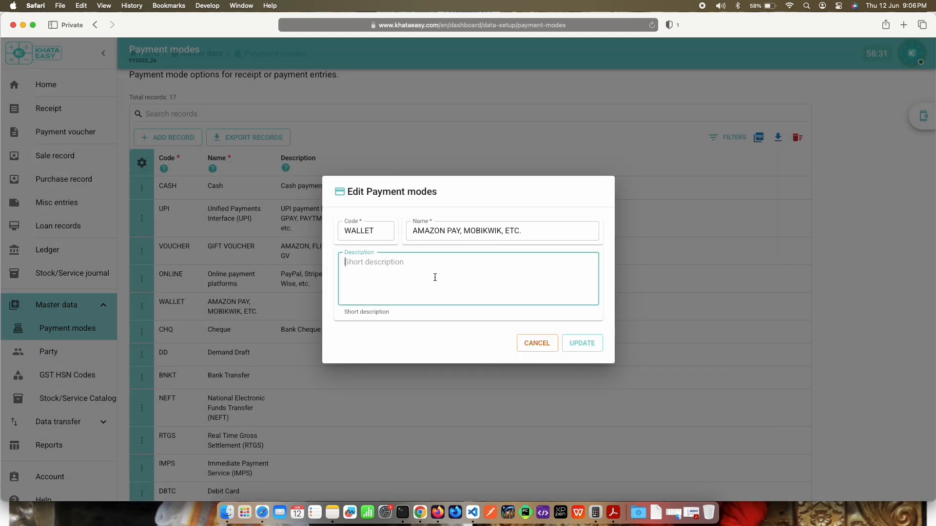
type("I")
key("BackSpace")
type("Online wallet")
left_click(581, 344)
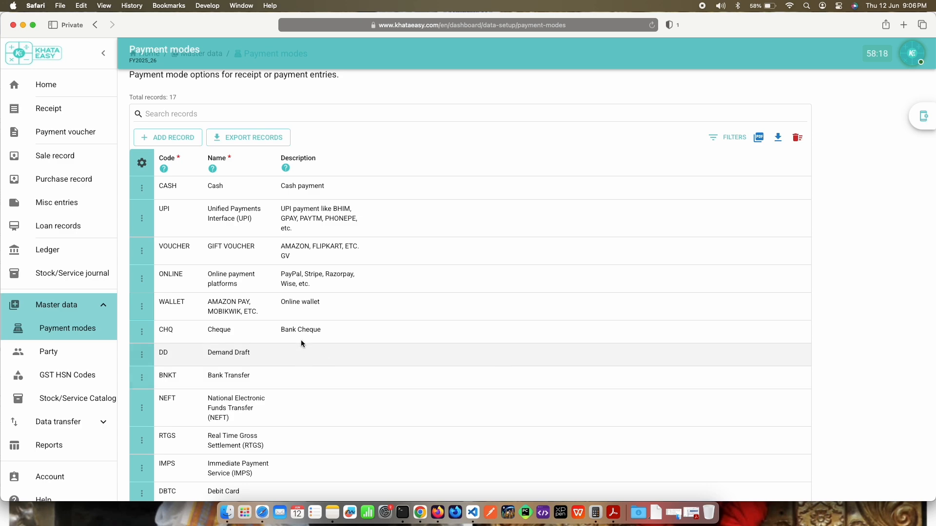
Step: Look over the payment modes list and open the Party master data
scroll(419, 357, "down", 10)
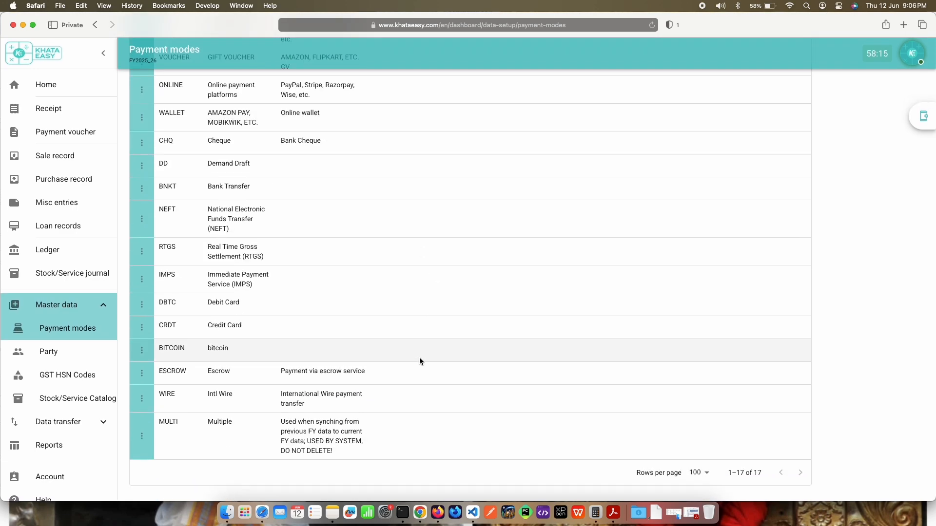
scroll(420, 360, "up", 5)
scroll(420, 358, "up", 2)
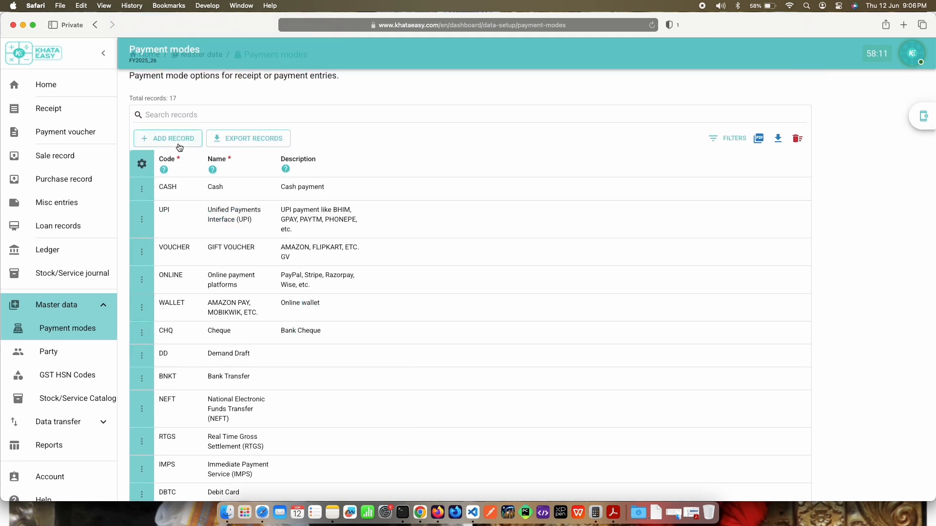
scroll(425, 215, "up", 2)
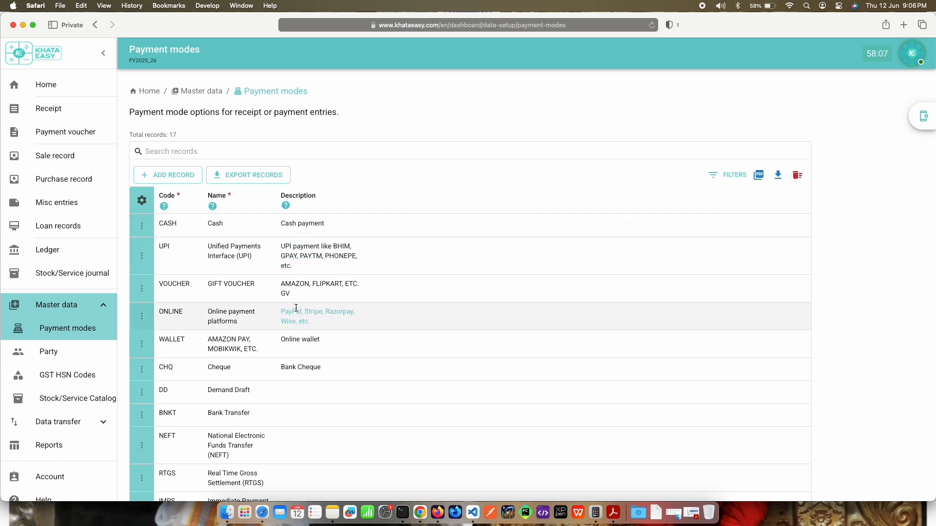
left_click(70, 358)
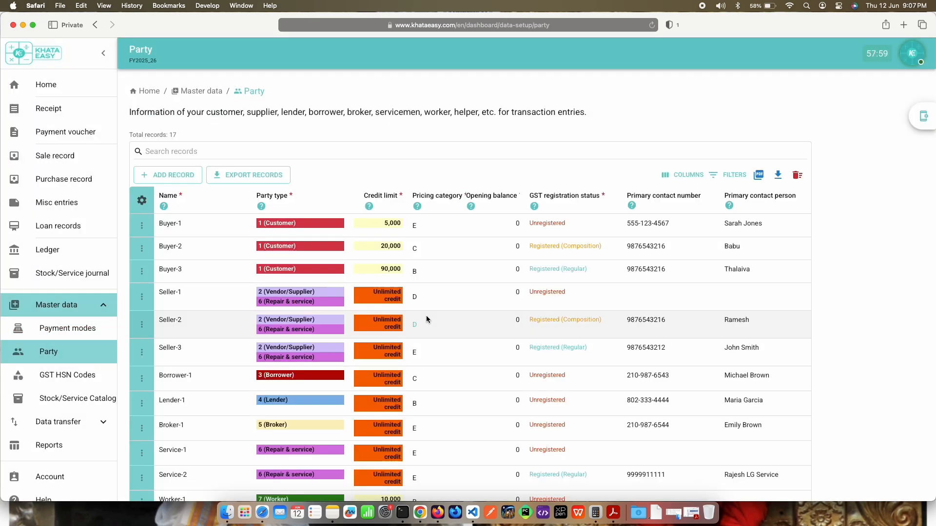
Step: Examine the party records, including their party types, credit limits, pricing categories, GST registration status and contact columns
scroll(426, 318, "down", 5)
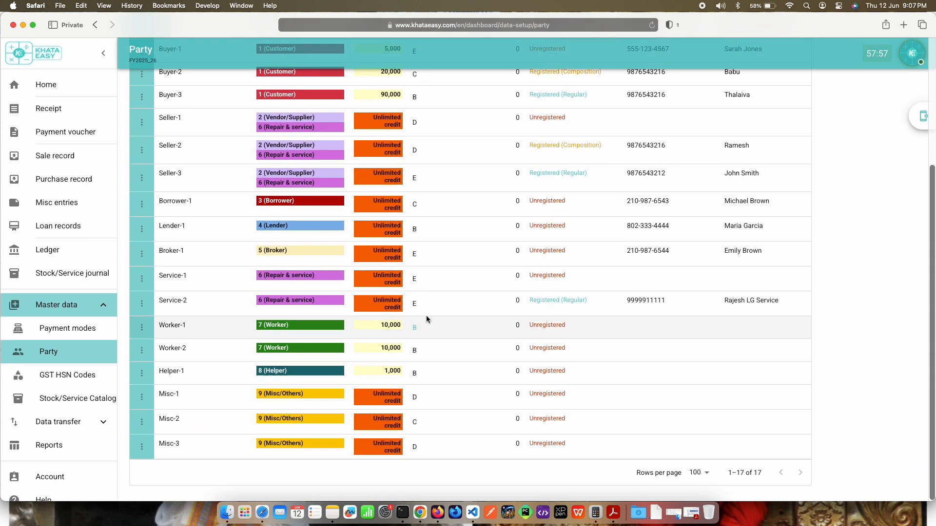
scroll(426, 318, "up", 1)
scroll(426, 320, "up", 4)
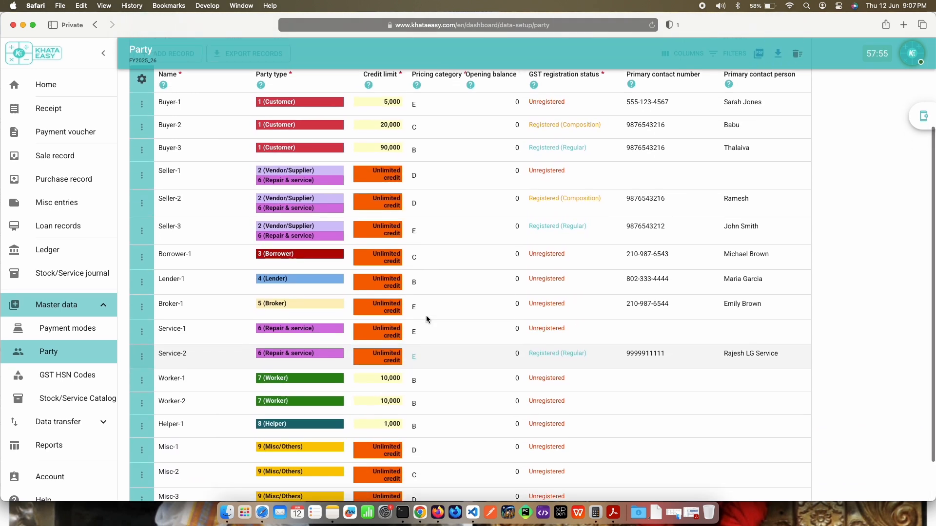
scroll(426, 319, "up", 1)
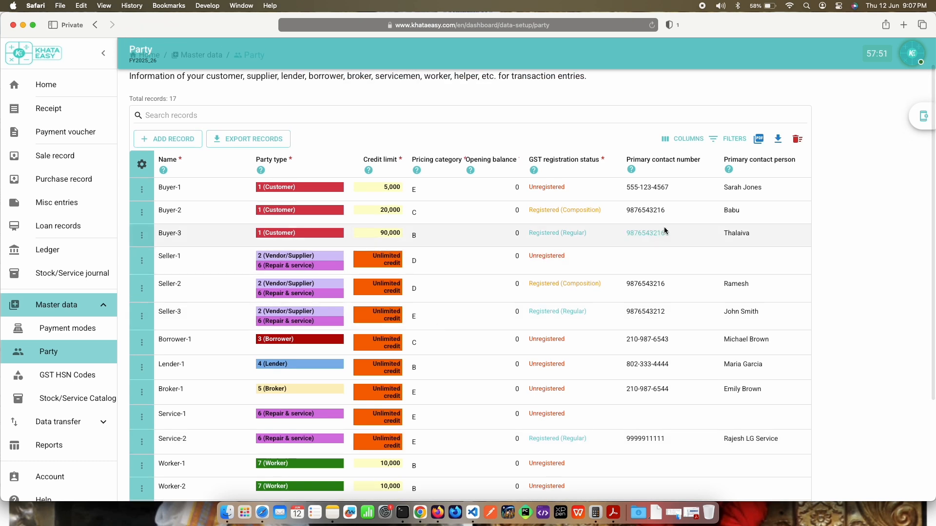
scroll(665, 230, "down", 4)
scroll(665, 230, "down", 3)
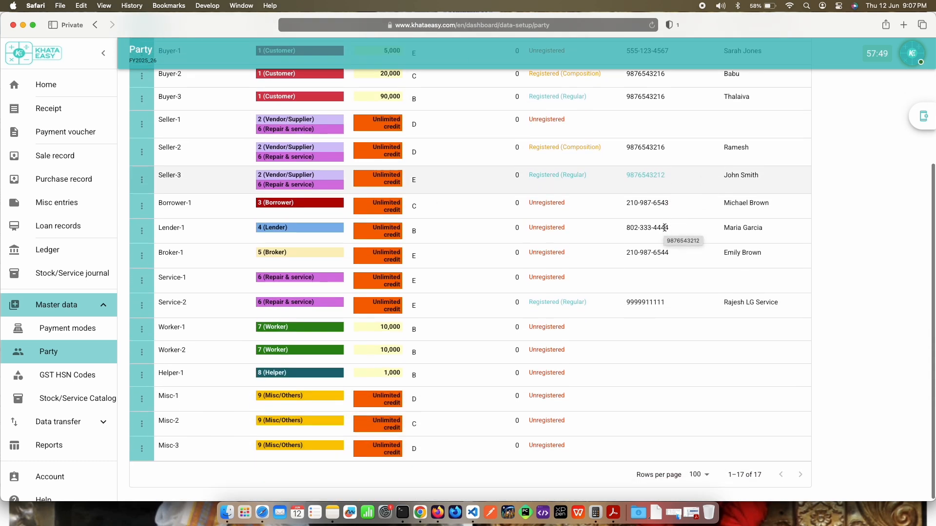
scroll(665, 228, "up", 1)
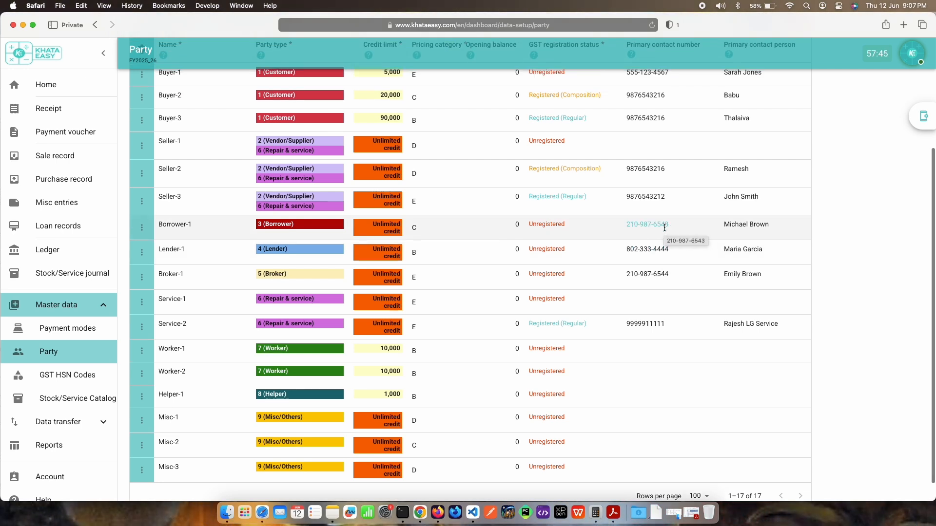
scroll(665, 228, "up", 2)
scroll(665, 230, "up", 3)
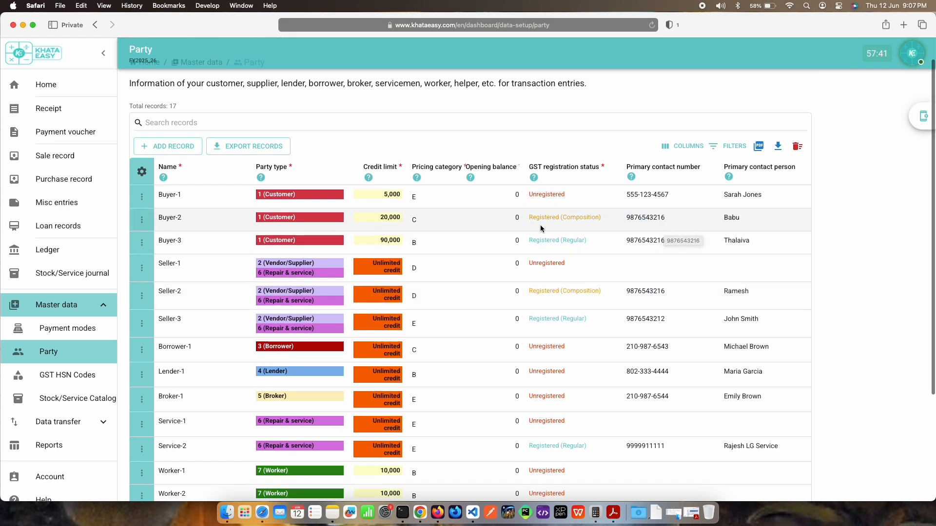
scroll(540, 219, "up", 1)
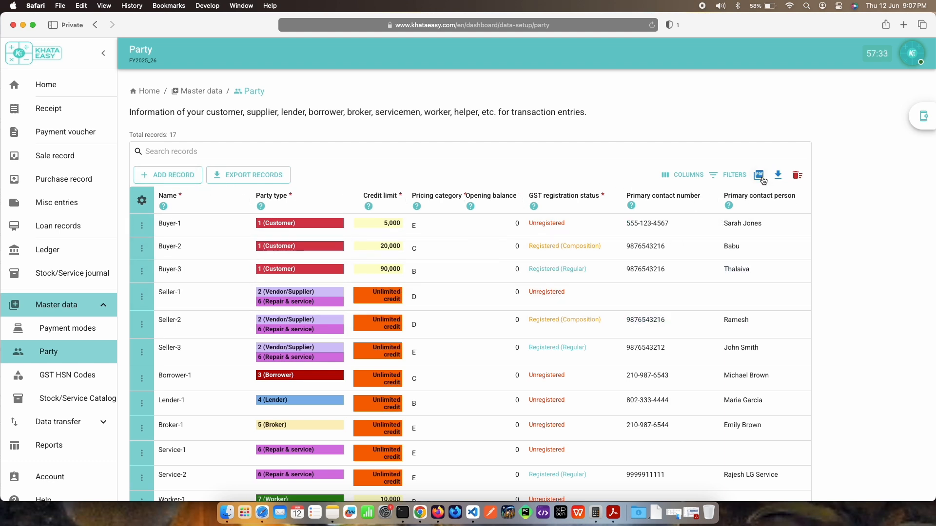
Step: Try the multiple-record deletion mode by selecting and clearing all party records, and leave it without deleting anything
left_click(793, 177)
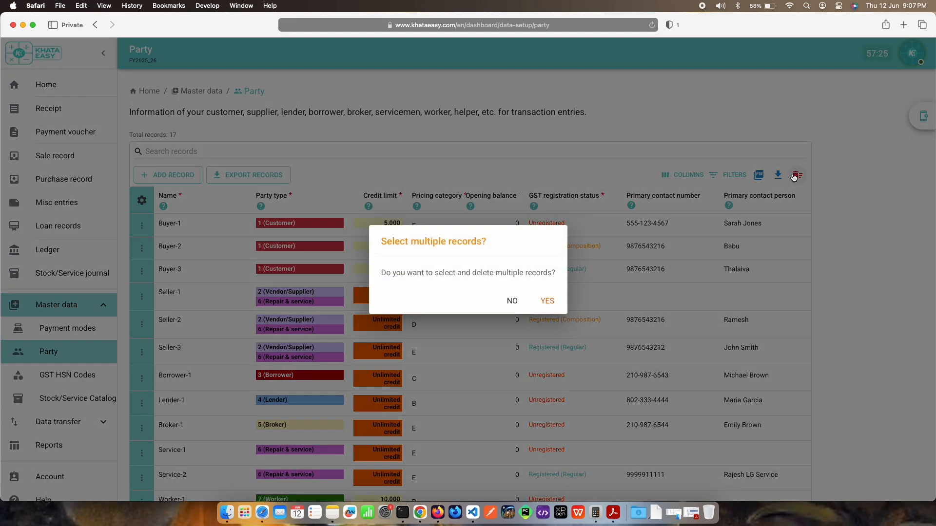
left_click(549, 302)
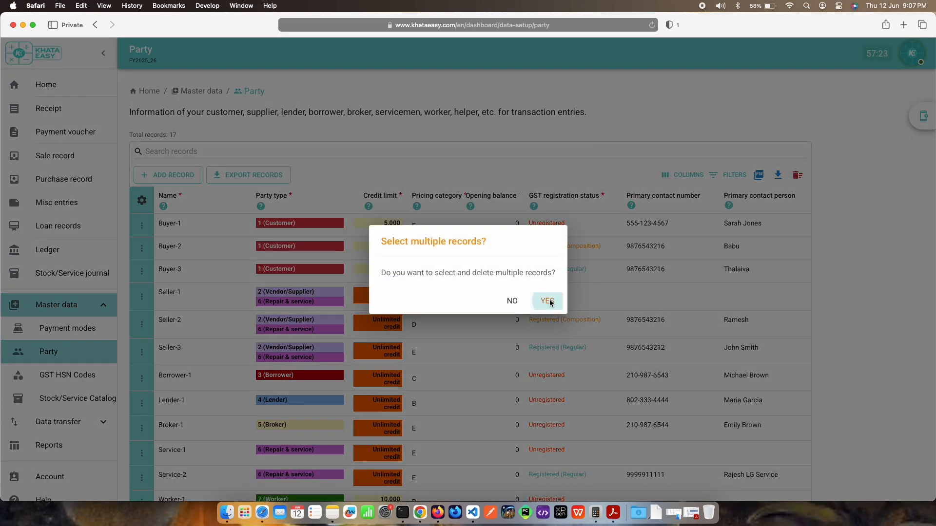
left_click(141, 204)
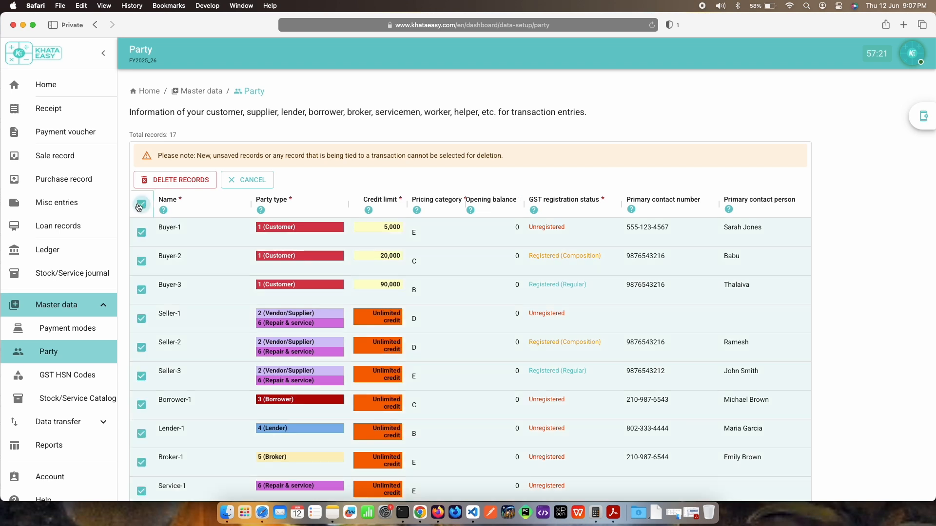
left_click(139, 205)
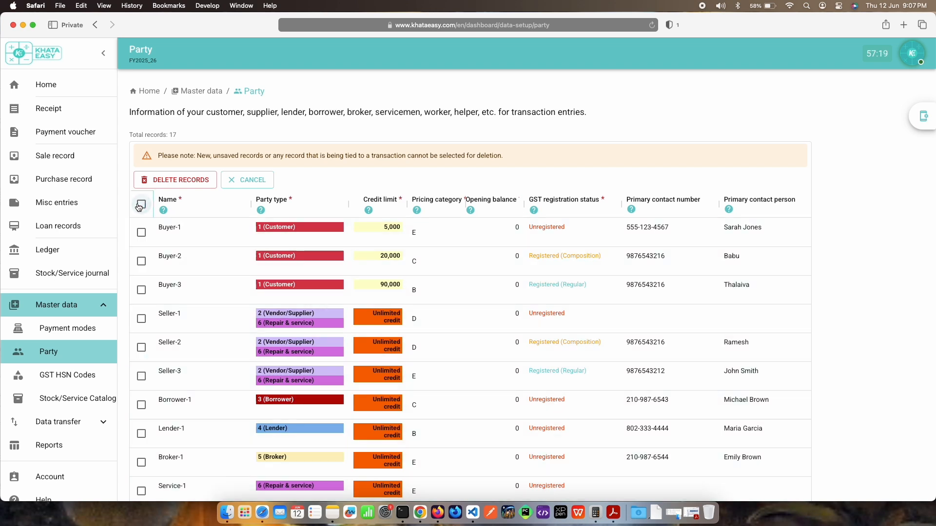
left_click(236, 182)
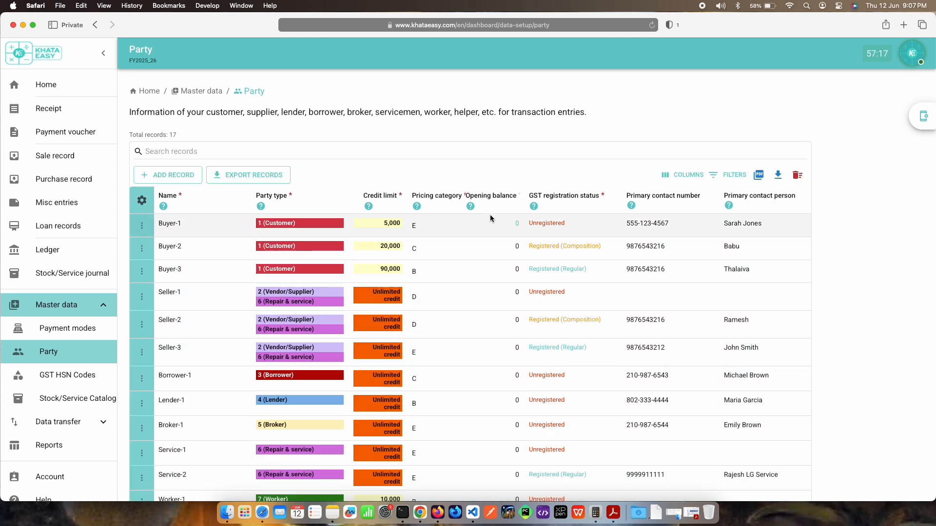
Step: Start a new party record, dismiss the language notice, and name the party Arjun Enterprises
left_click(174, 175)
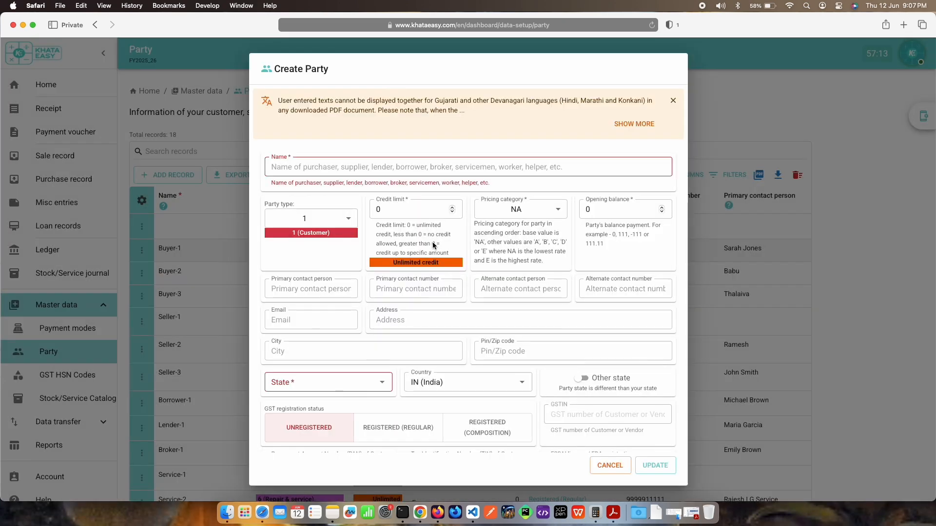
left_click(675, 101)
left_click(490, 113)
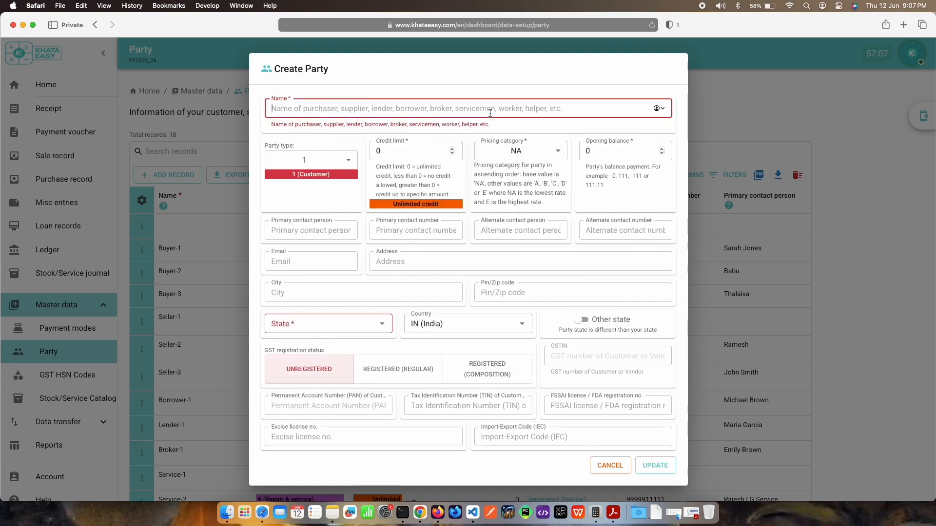
type("Ar")
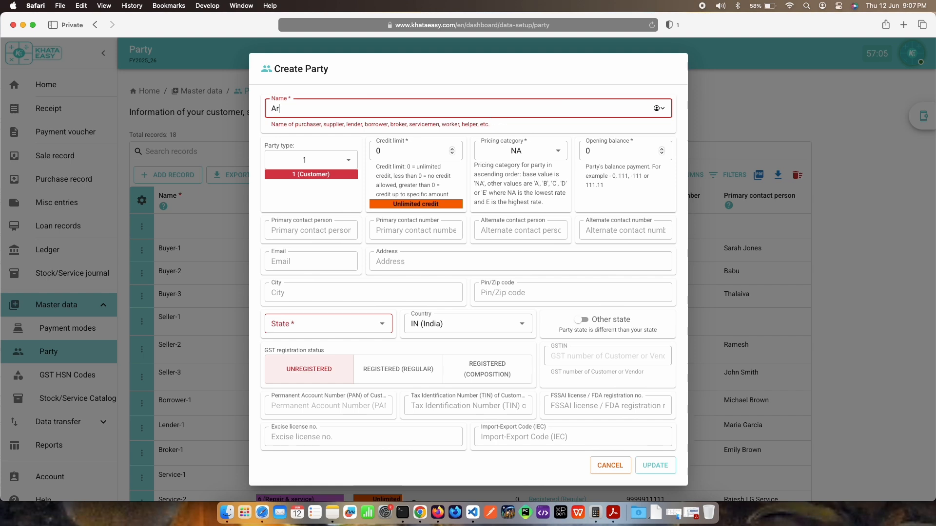
type("jun Enterprises")
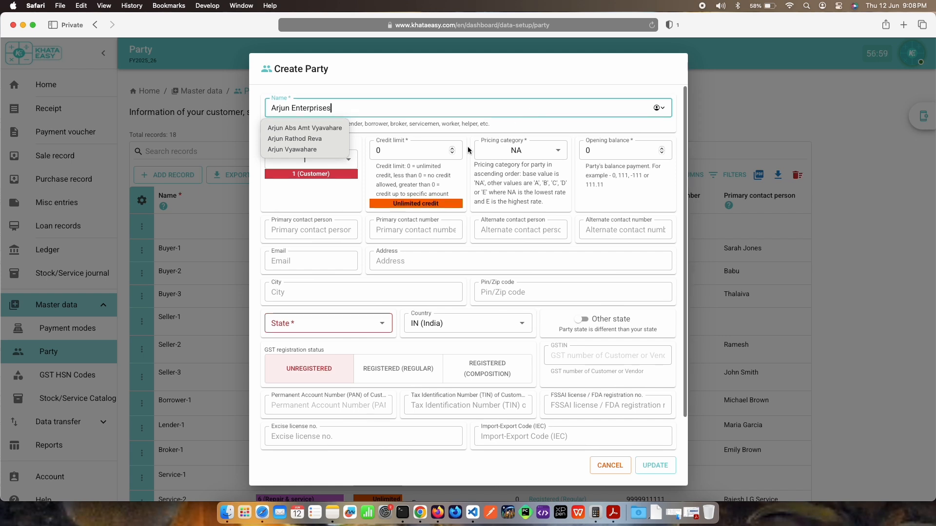
left_click(402, 155)
Step: Examine the party type options offered for the new party
left_click(327, 164)
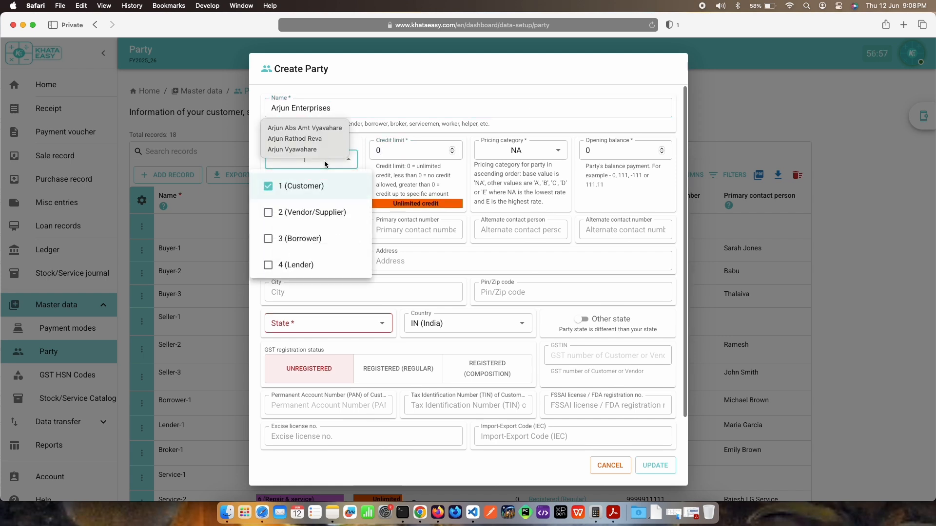
scroll(312, 224, "down", 2)
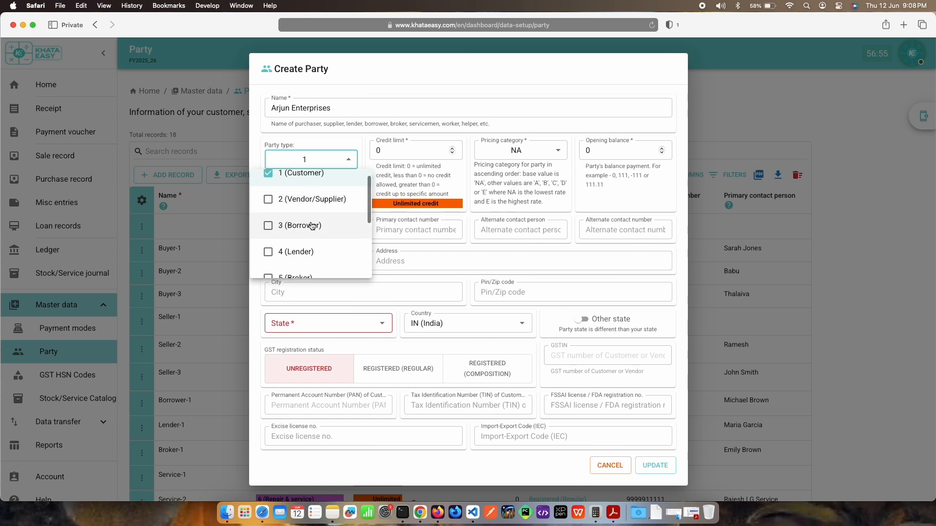
scroll(313, 226, "up", 1)
scroll(312, 226, "down", 4)
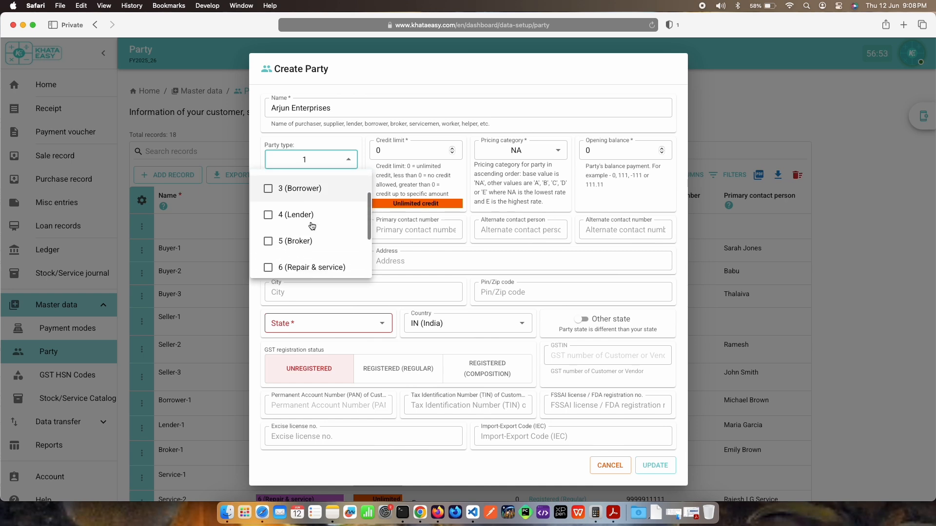
scroll(312, 225, "down", 1)
left_click(408, 151)
Step: Set the new party's credit limit to 5000
left_click(409, 150)
left_click(410, 150)
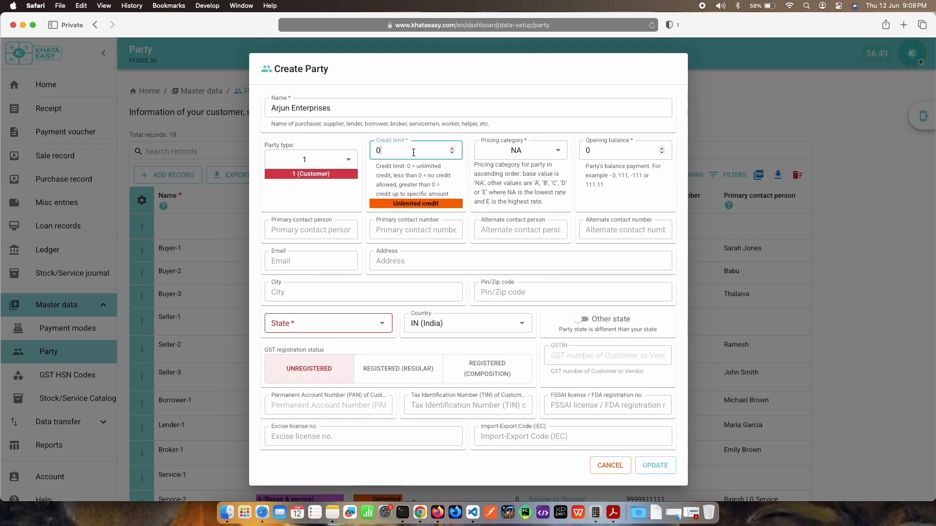
double_click(413, 153)
type("5000")
key("Tab")
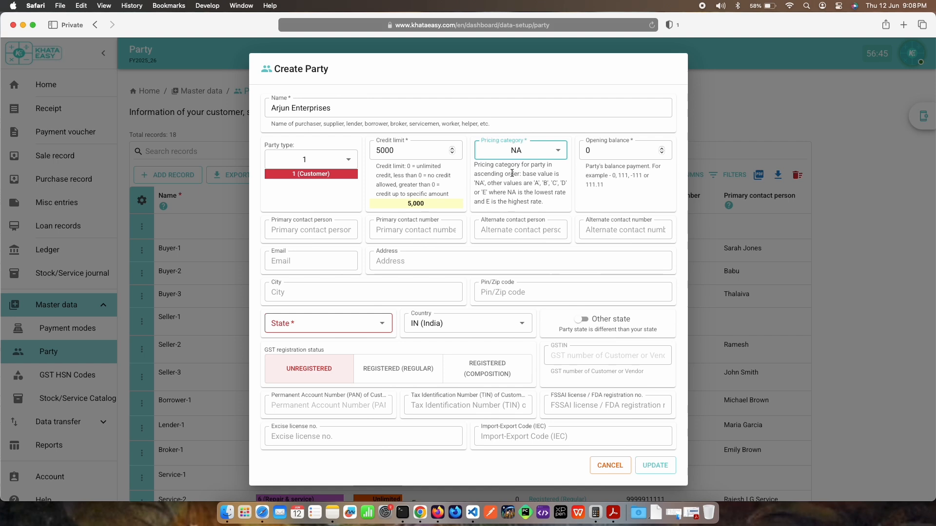
Step: Set the new party's pricing category to D
left_click(524, 152)
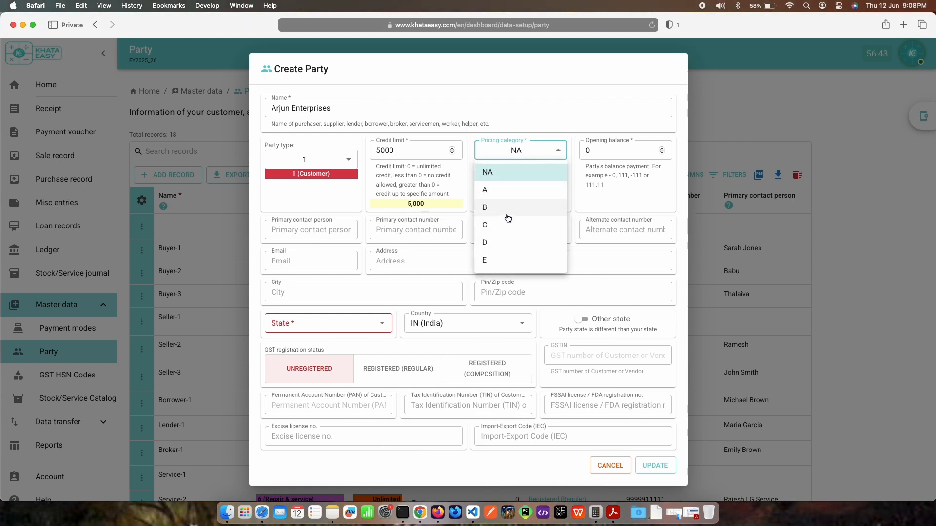
left_click(471, 219)
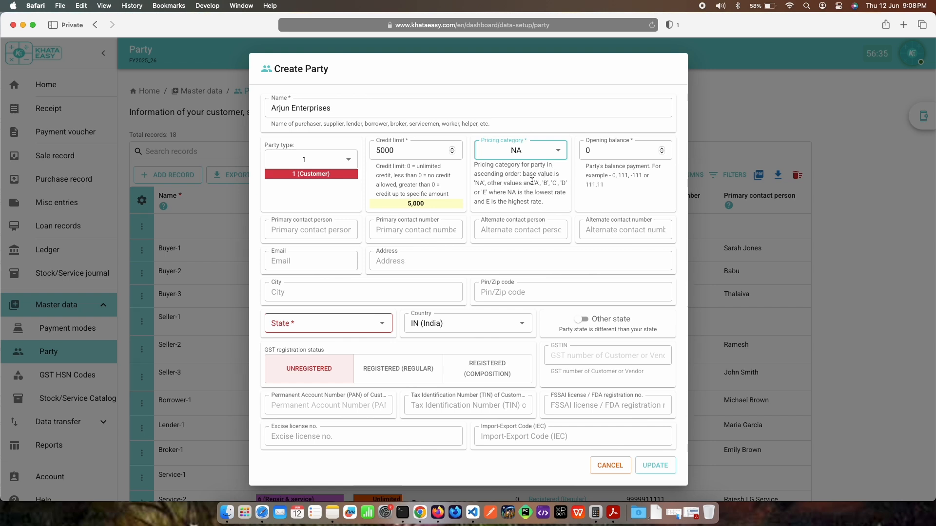
left_click(534, 153)
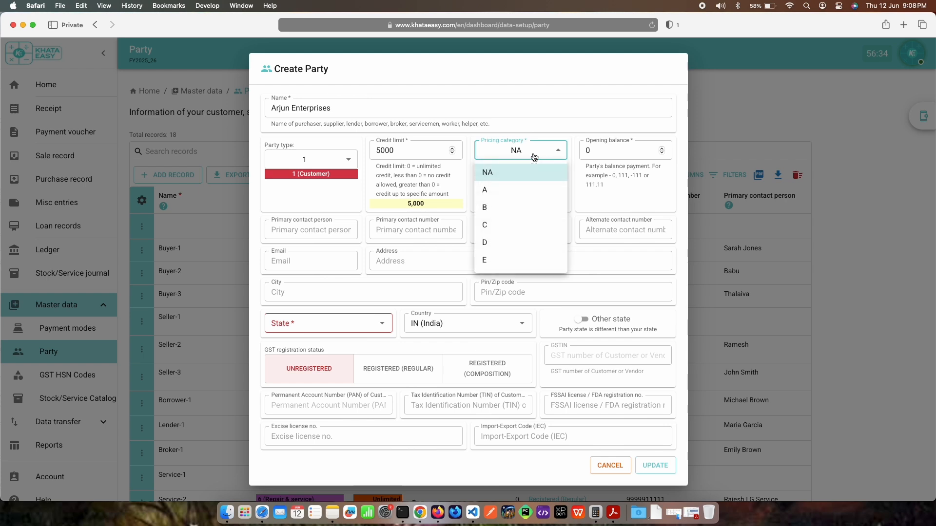
left_click(512, 243)
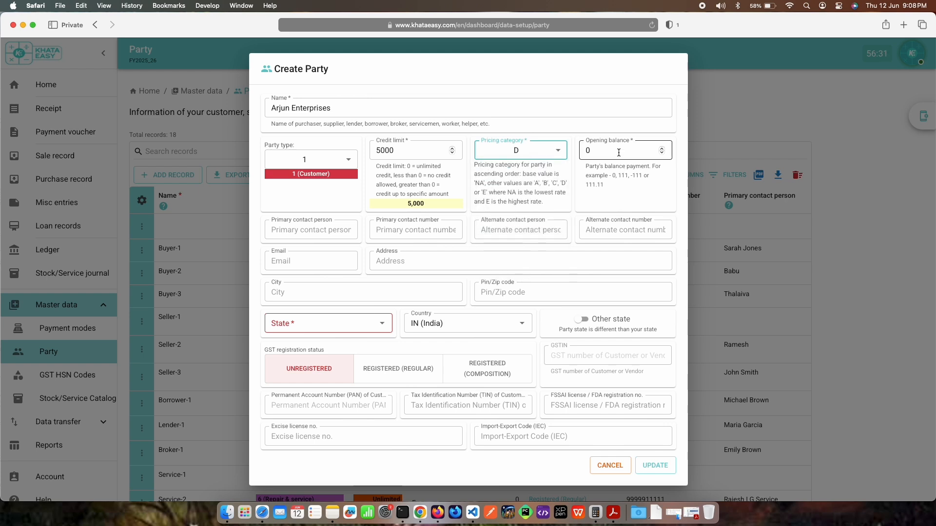
Step: Enter the new party's primary contact person name and primary contact number
left_click(319, 235)
key("Tab")
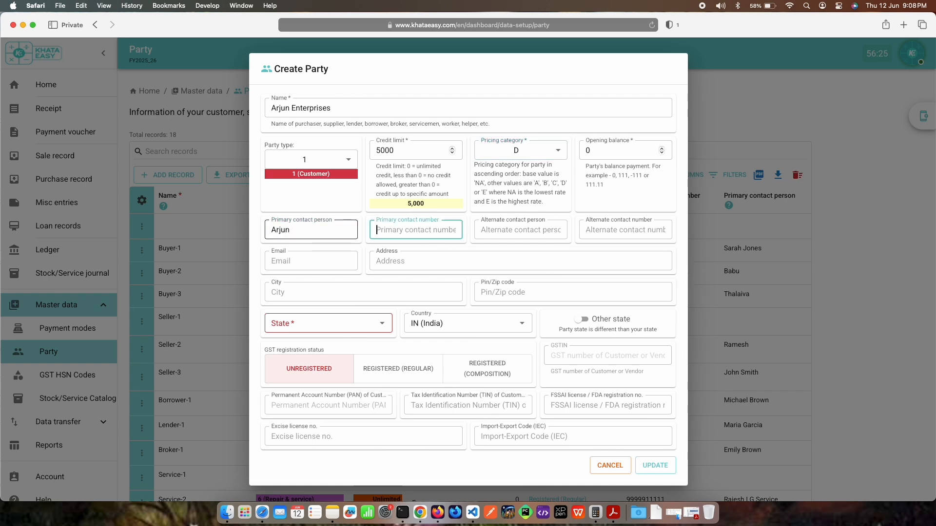
Step: Fill in the e-mail address of the new party
left_click(291, 263)
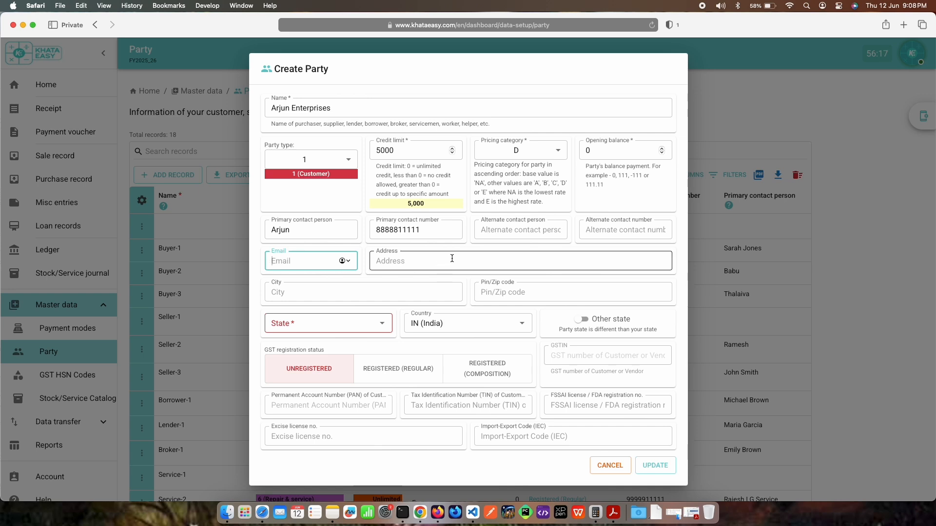
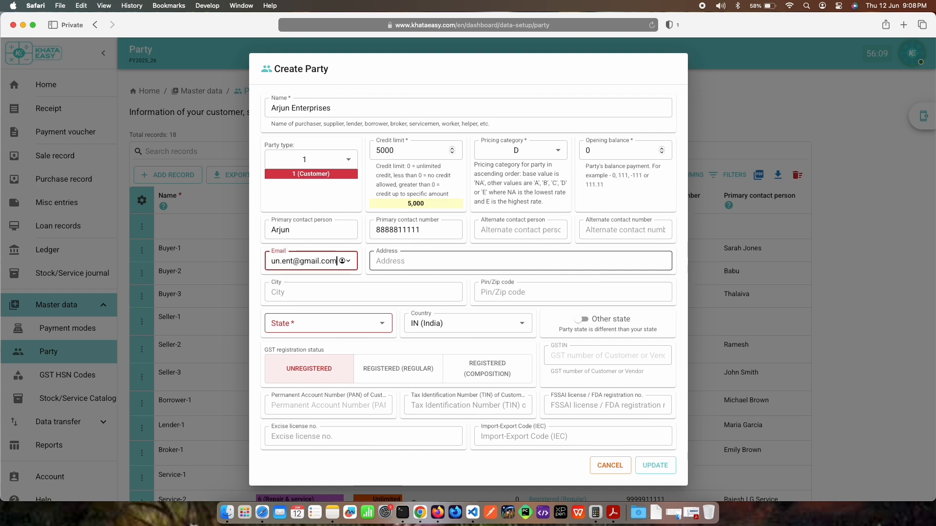
key("Tab")
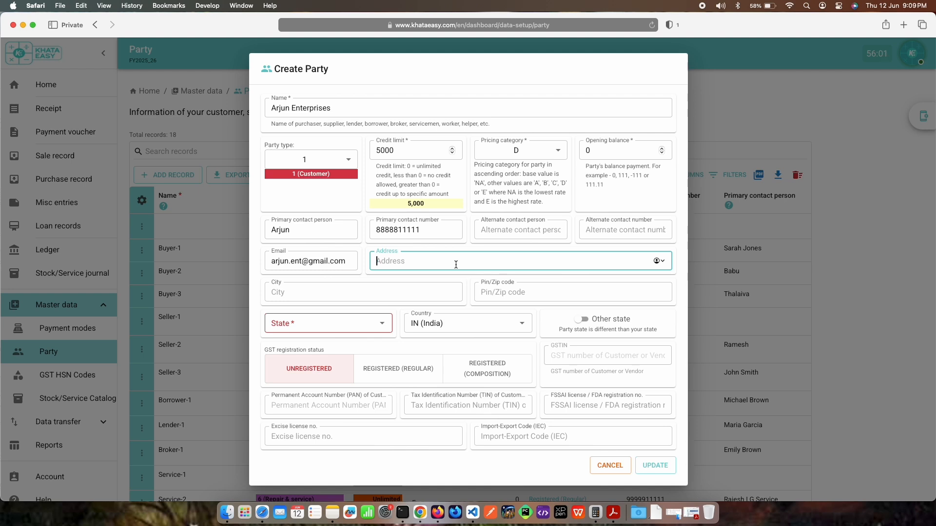
Step: Fill in the street address of the new party
key("Tab")
Step: Set the party's city to Nagpur and its state to MH (Maharashtra)
type("Nagpur")
key("Tab")
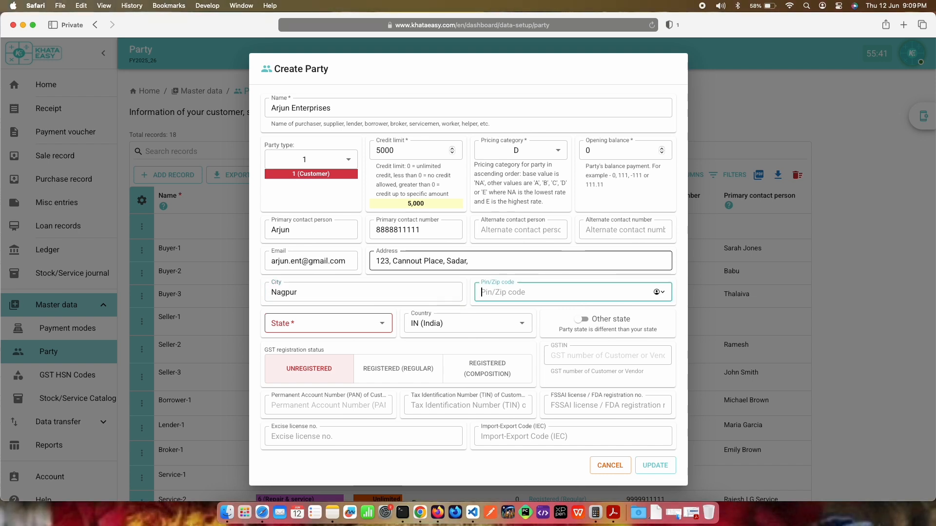
left_click(346, 325)
type("maha")
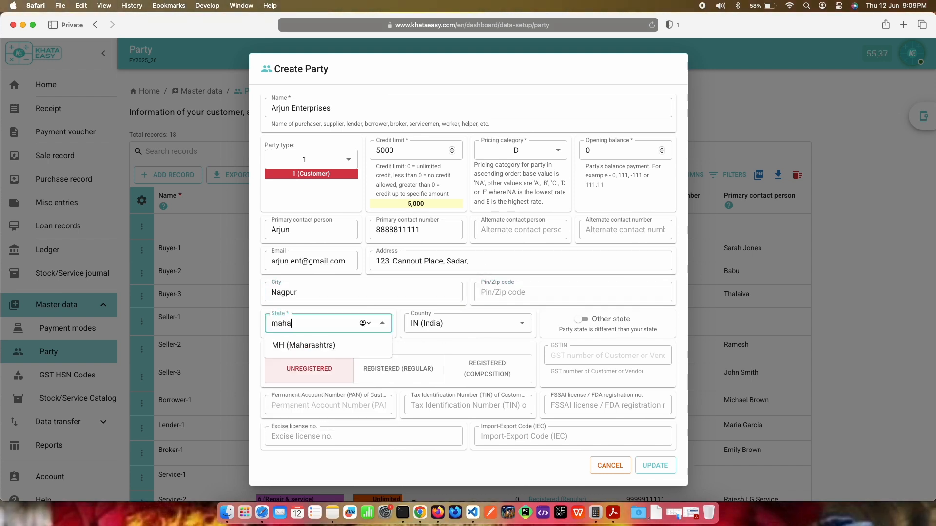
left_click(345, 346)
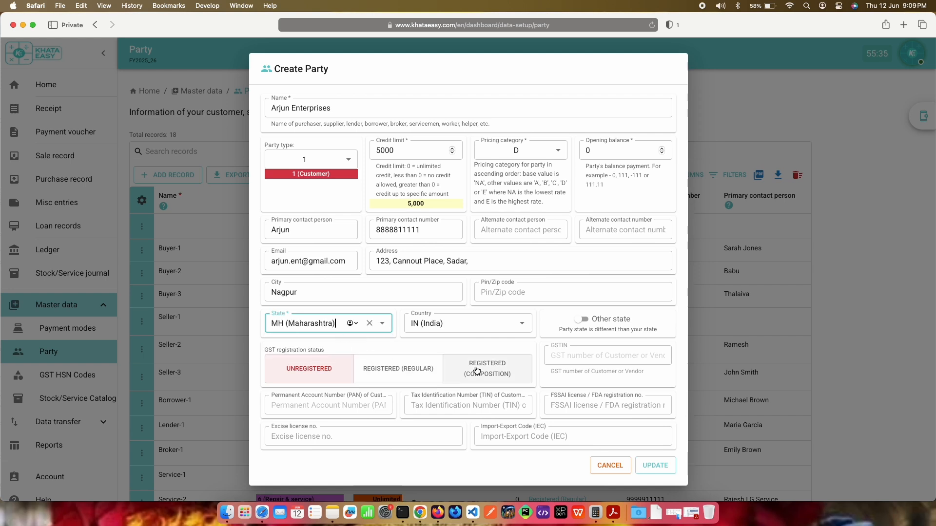
Step: Try the regular and composition GST registration statuses, return the party to Unregistered, and save the party record
scroll(487, 366, "down", 2)
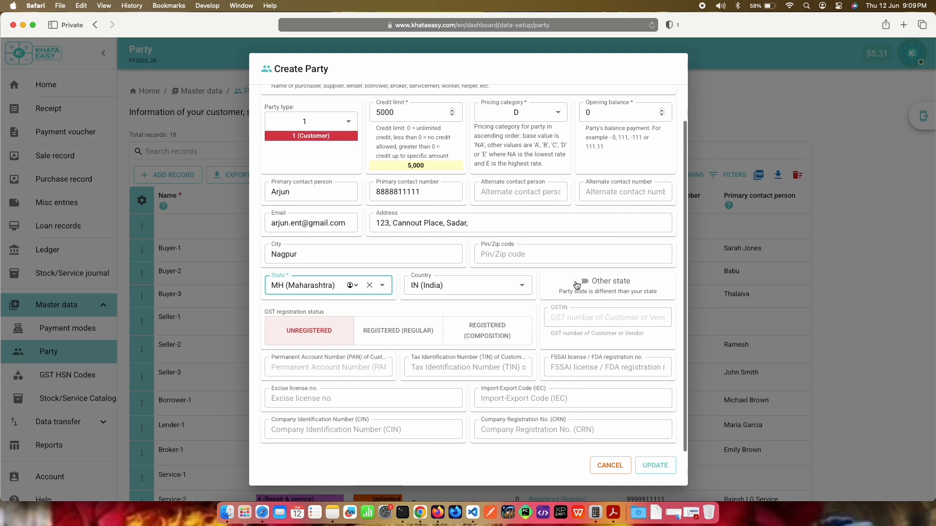
left_click(386, 336)
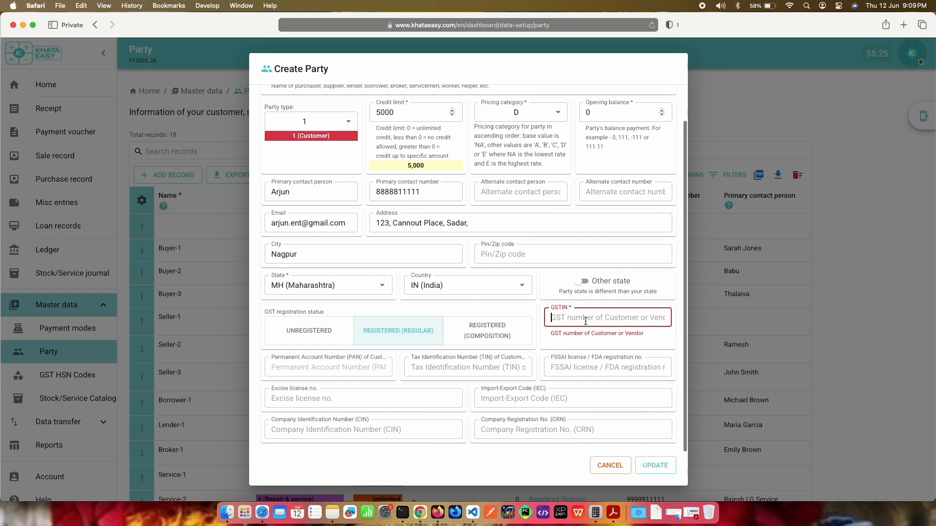
left_click(473, 334)
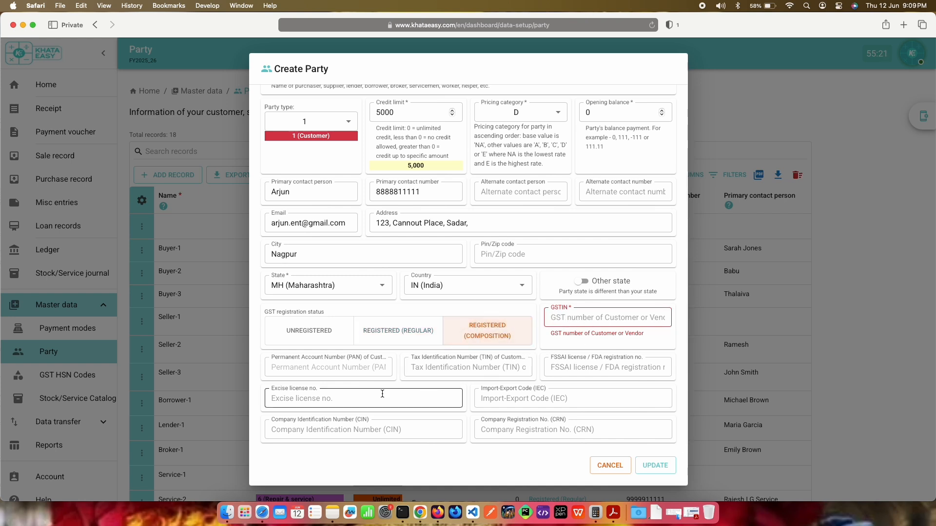
left_click(309, 333)
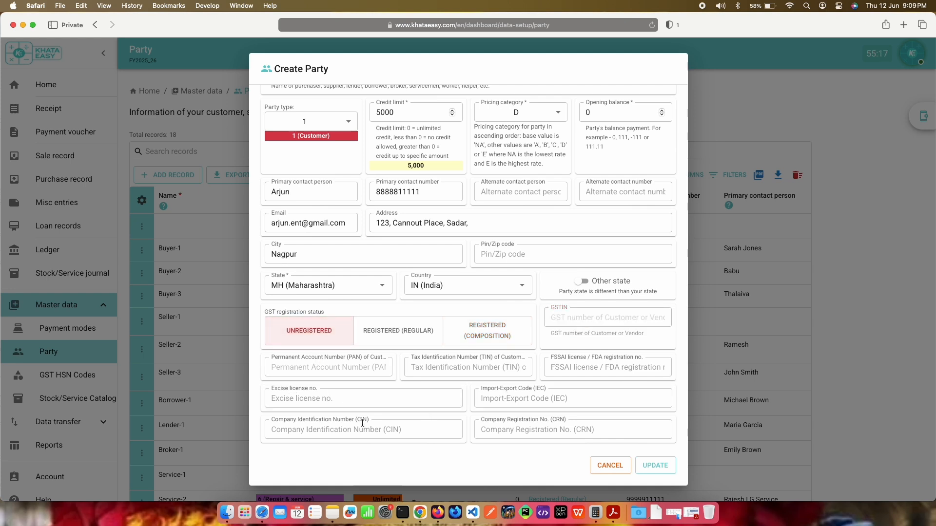
left_click(662, 465)
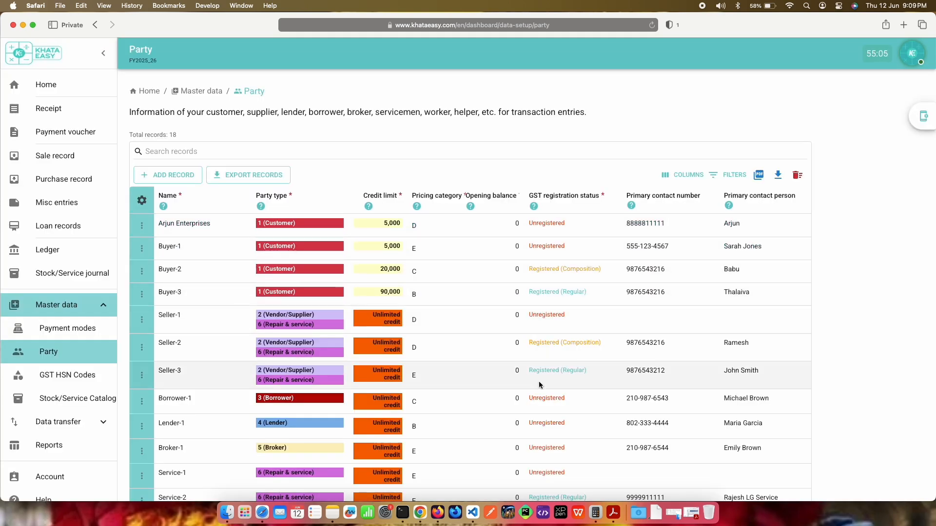
Step: Open the GST HSN Codes master data and review the listed codes with their tax rates
left_click(74, 383)
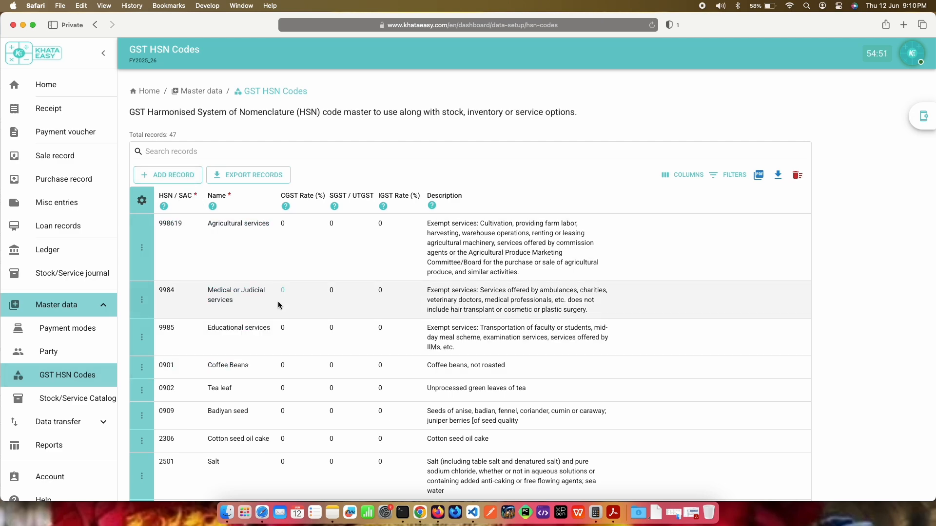
scroll(279, 305, "down", 5)
scroll(279, 304, "down", 10)
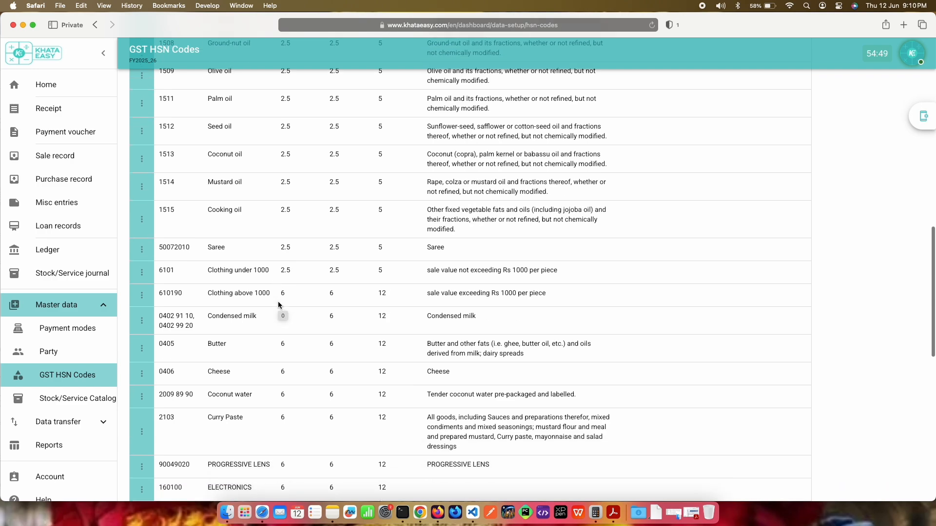
scroll(278, 304, "down", 9)
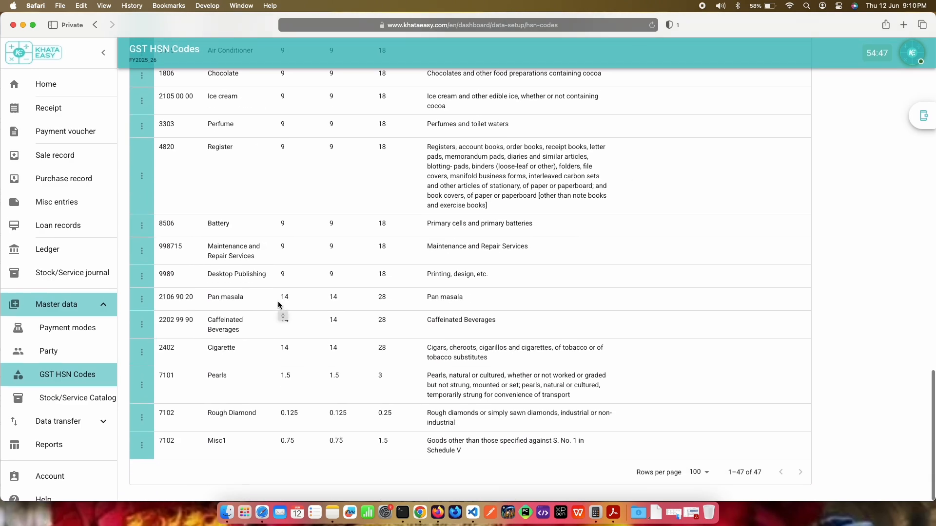
scroll(278, 305, "up", 13)
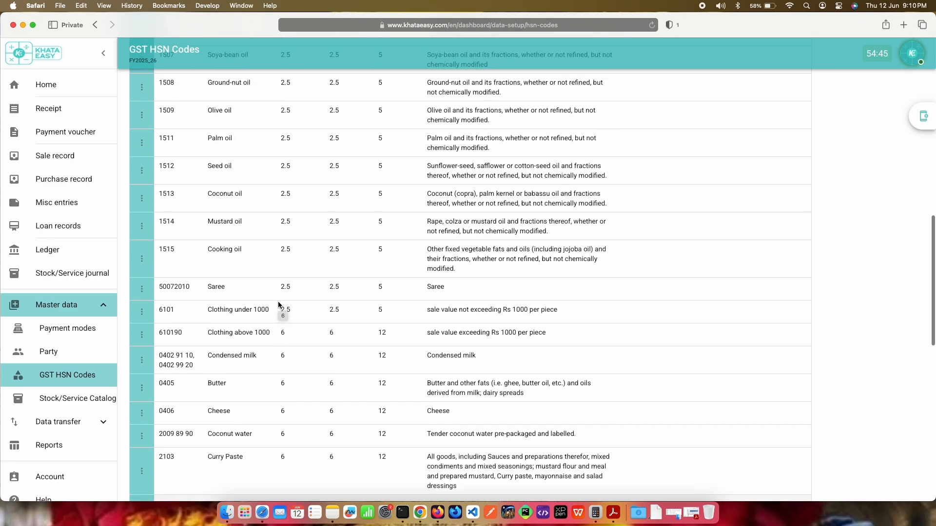
scroll(278, 305, "up", 11)
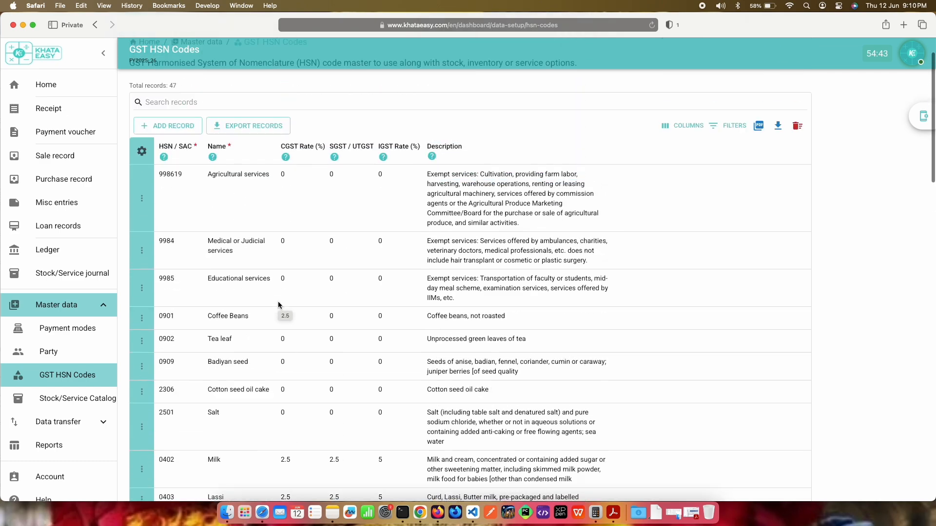
Step: Examine the CGST, SGST/UTGST and IGST rate options in a new HSN code record, and cancel the record
left_click(167, 175)
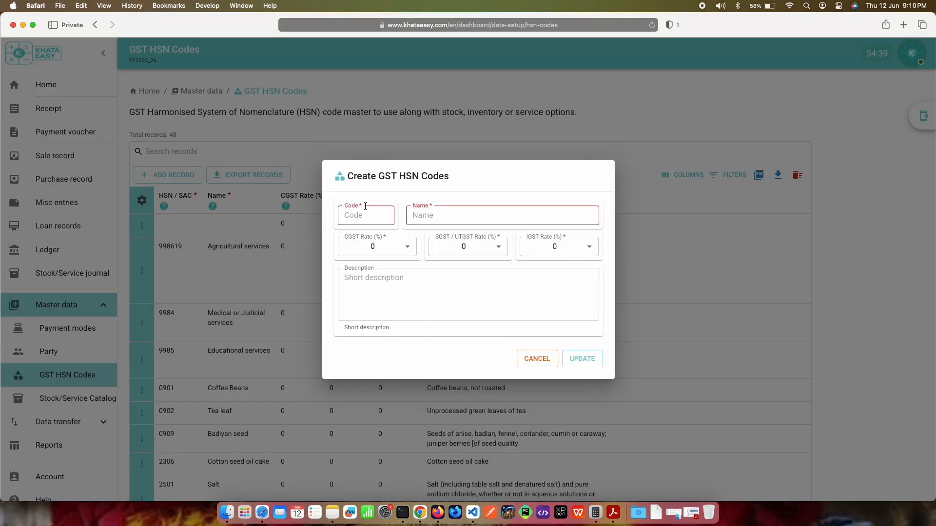
left_click(403, 248)
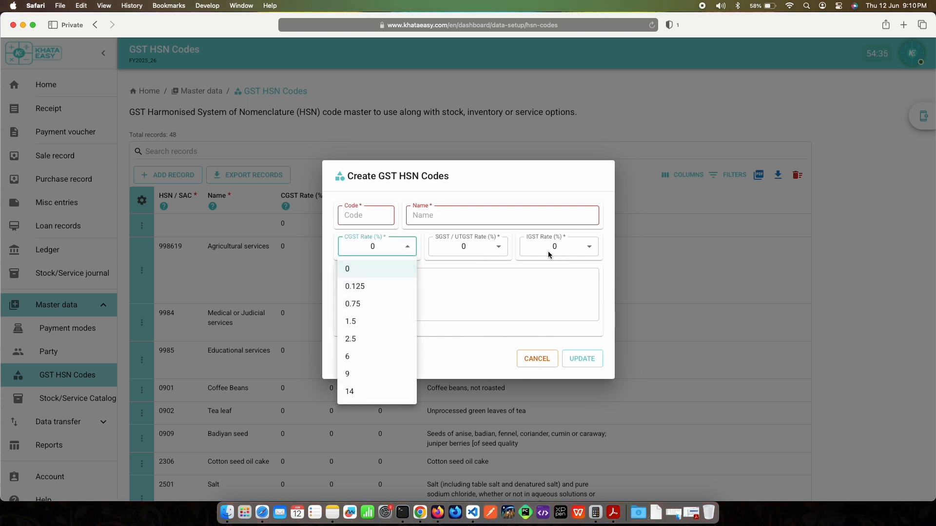
left_click(489, 249)
left_click(489, 249)
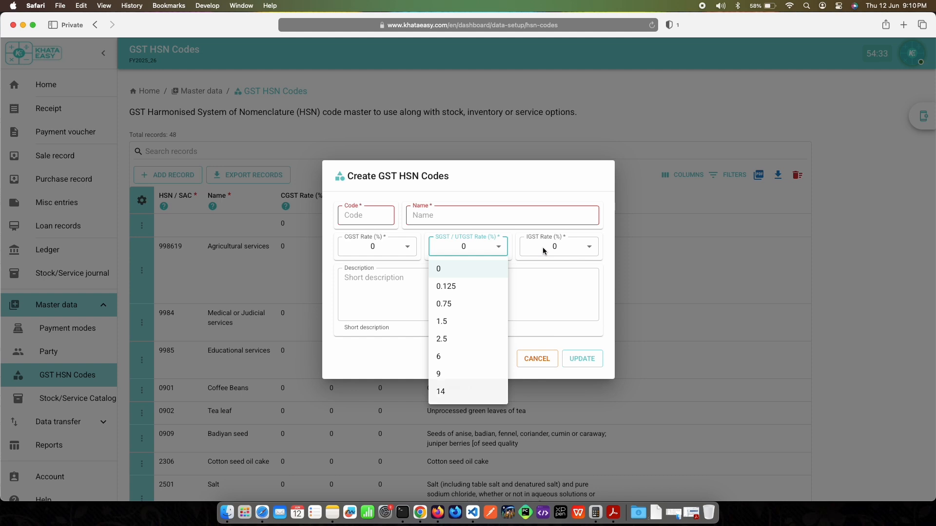
left_click(543, 247)
left_click(543, 247)
left_click(479, 333)
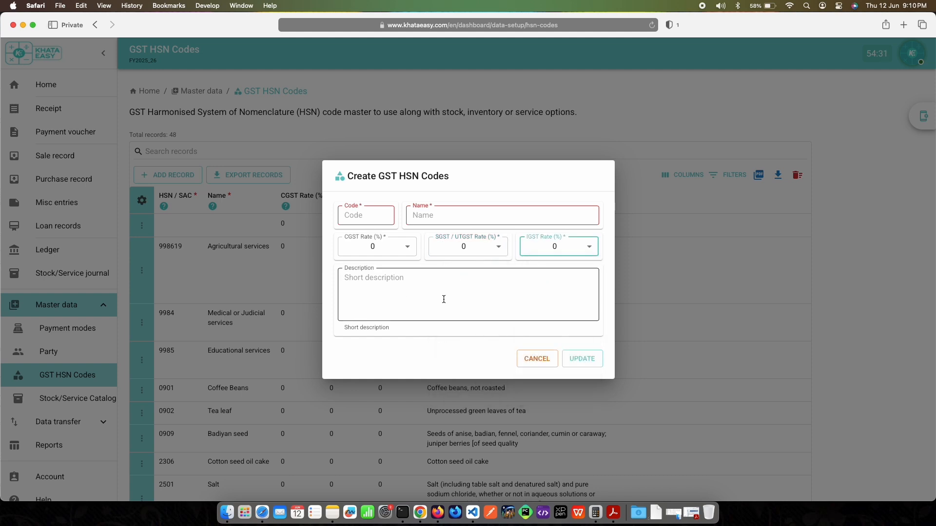
left_click(540, 363)
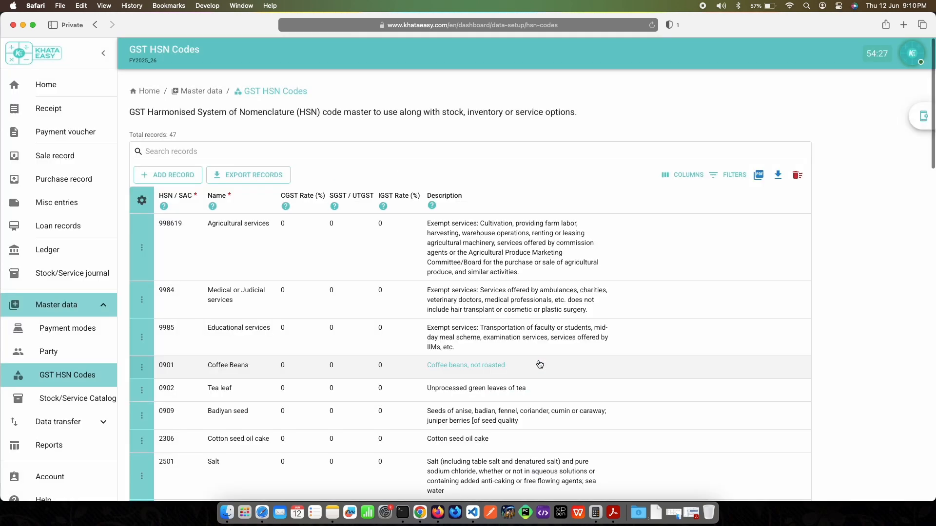
Step: Open the Stock/Service Catalog and review the listed goods and services with their category rates
left_click(81, 398)
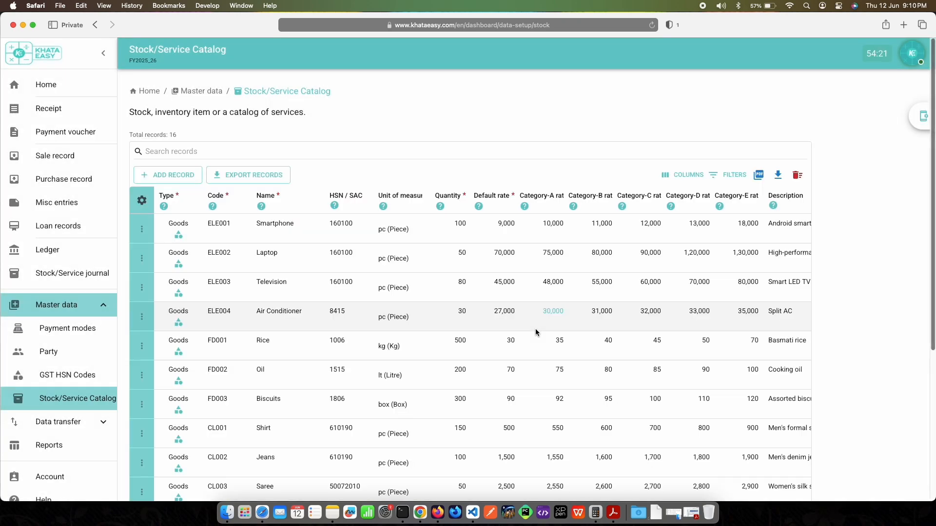
scroll(536, 333, "down", 5)
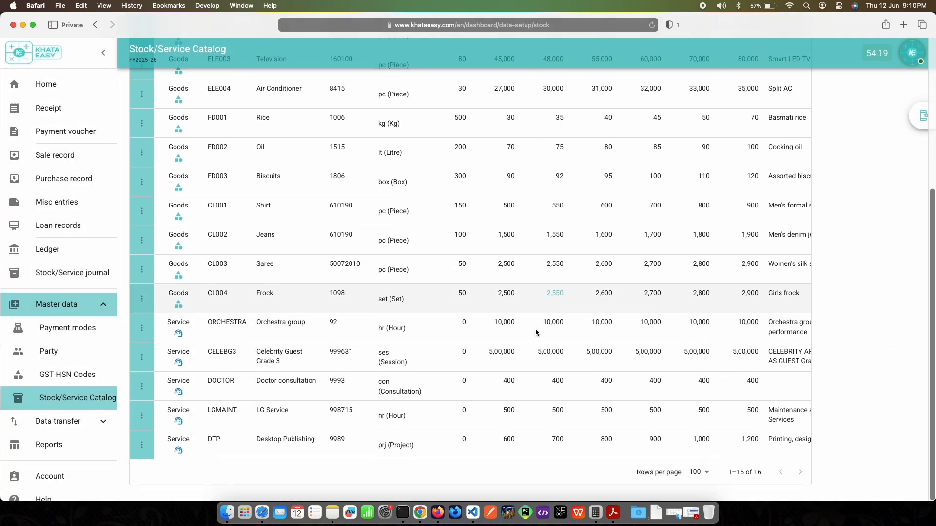
scroll(535, 331, "up", 5)
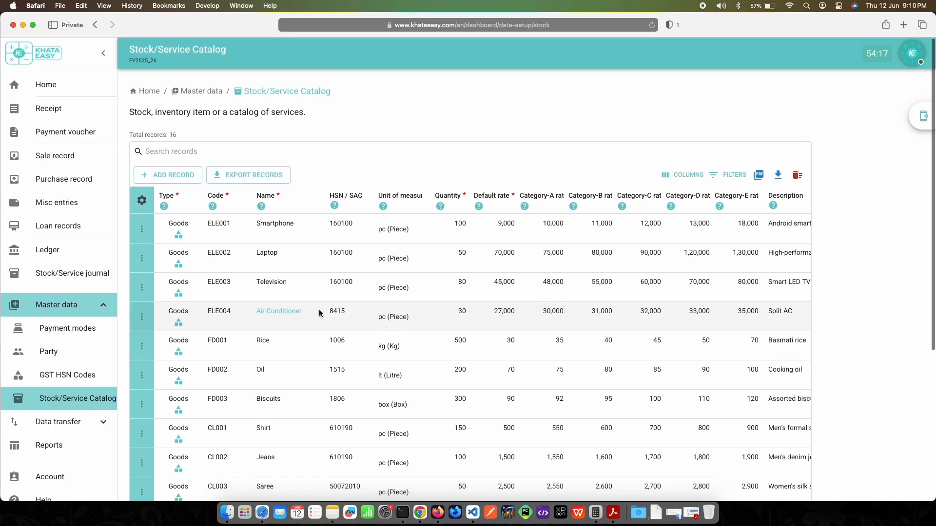
Step: Start a new goods record in the catalog with code ELE005 and name TABLET/IPAD
left_click(185, 180)
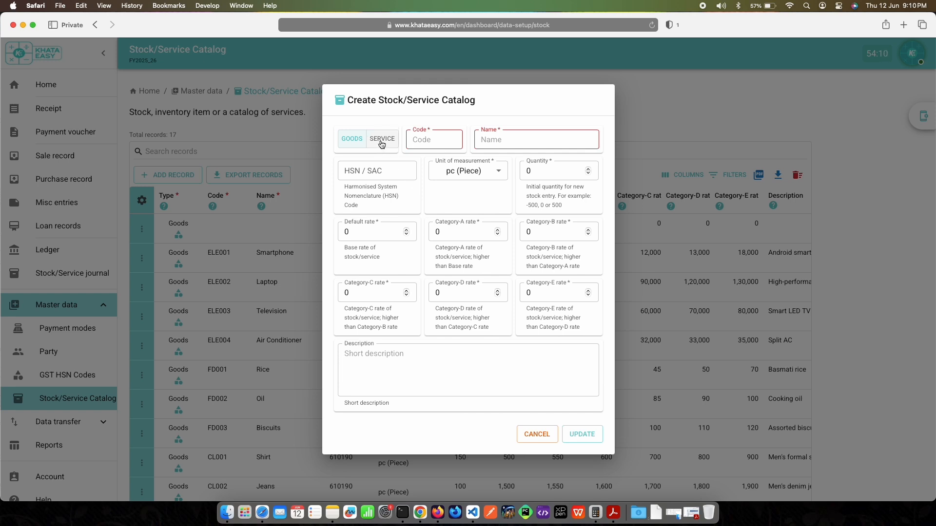
left_click(429, 140)
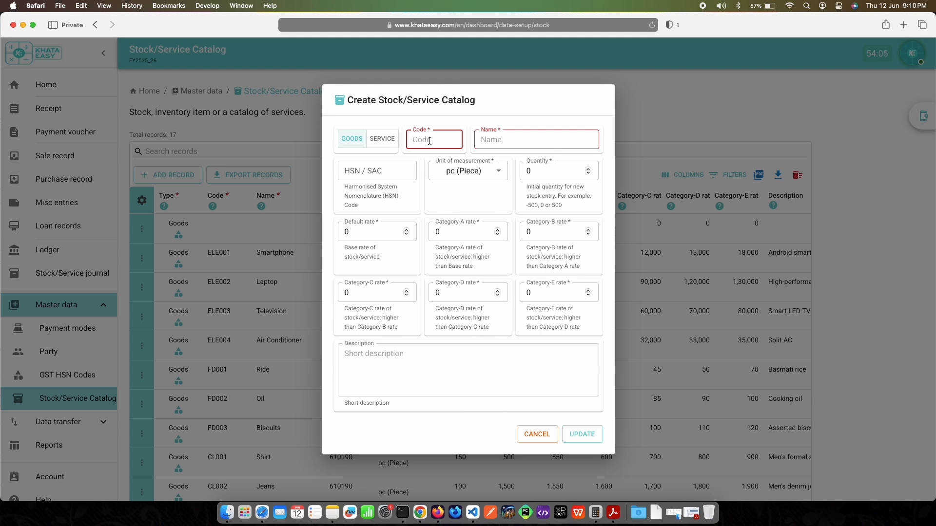
type("ELE005")
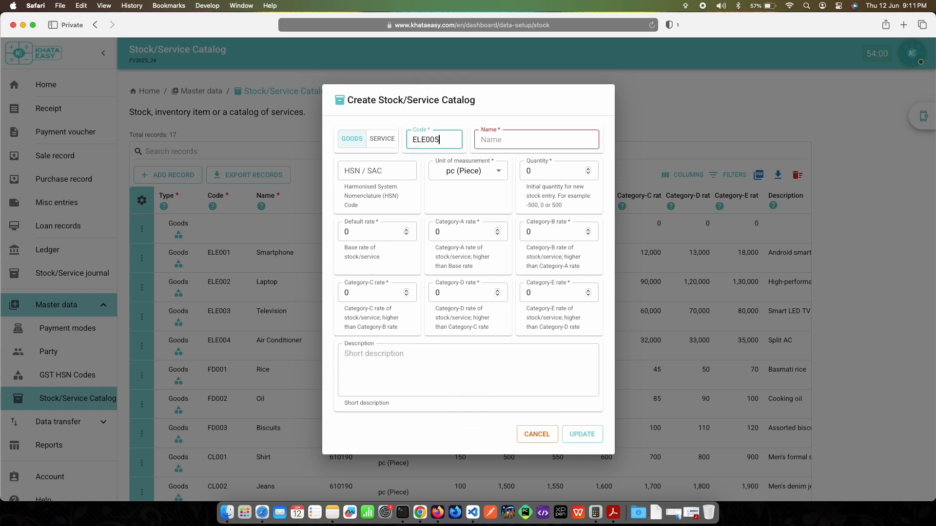
key("Tab")
type("TABLET")
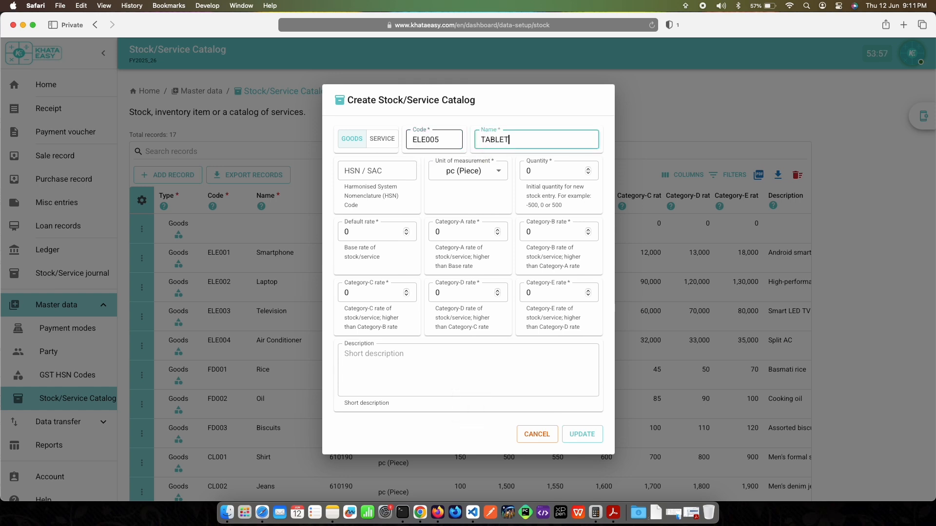
type("/IPAD")
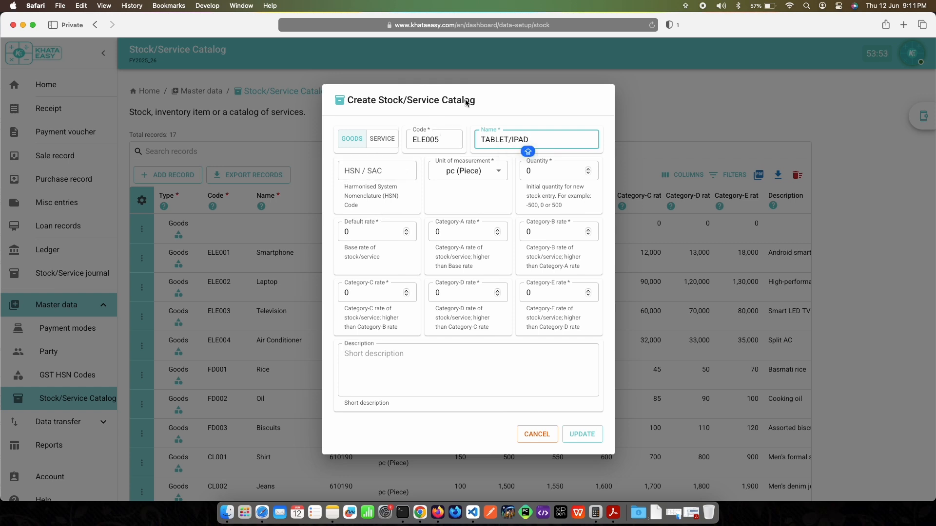
Step: Assign HSN code 160100 (ELECTRONICS) to the tablet item and set its initial quantity to 100
left_click(365, 172)
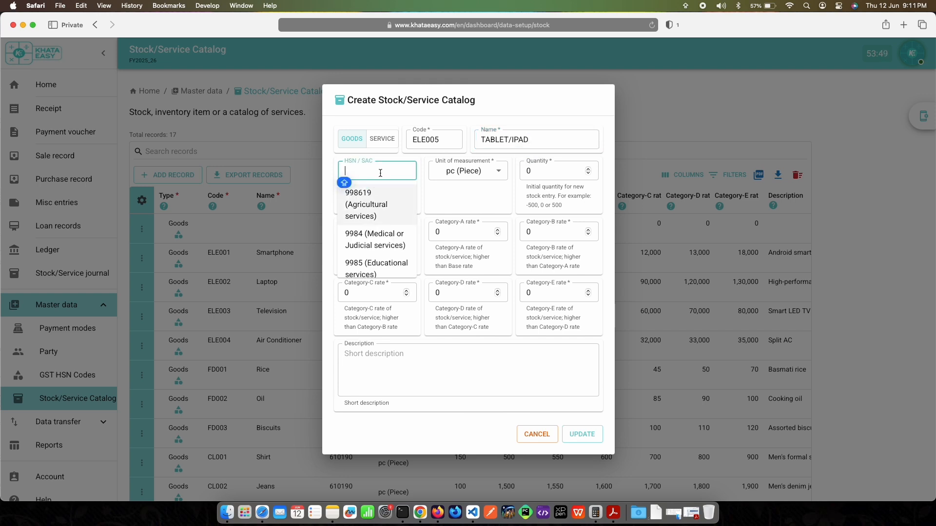
type("ELE")
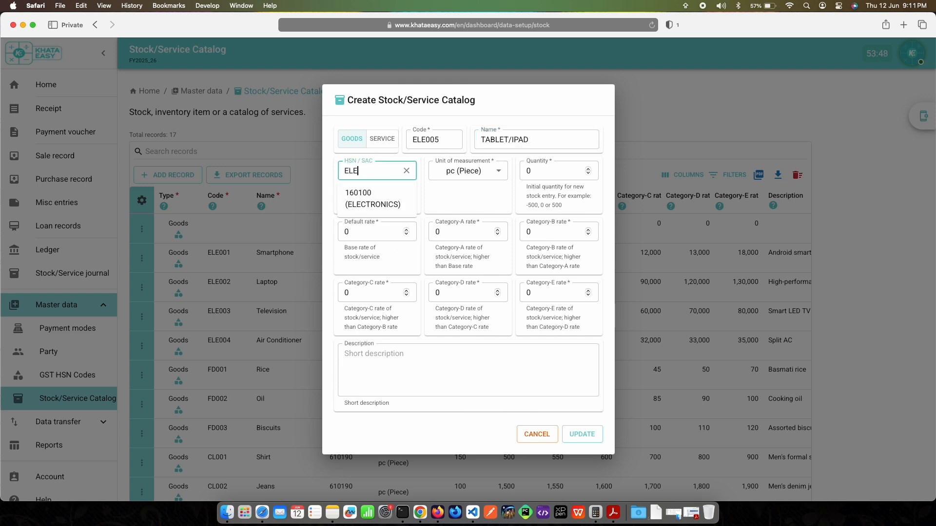
left_click(366, 199)
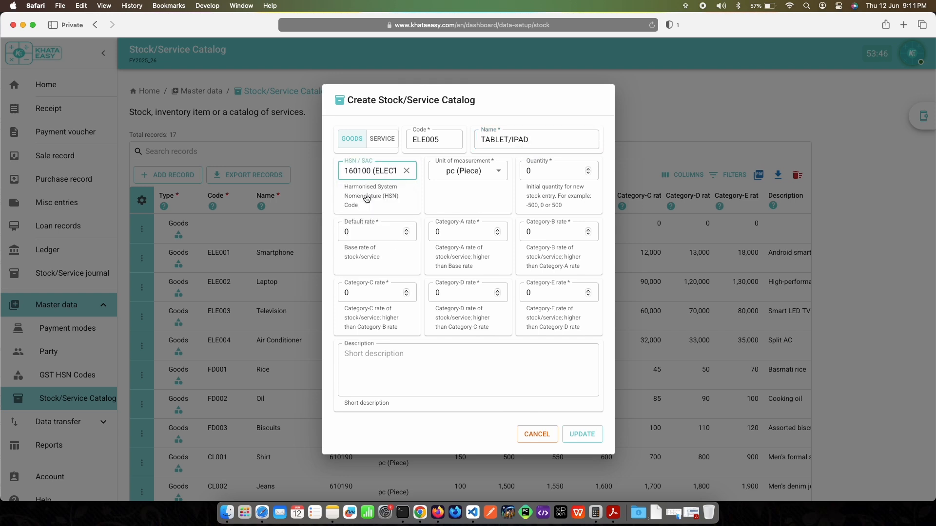
left_click(545, 174)
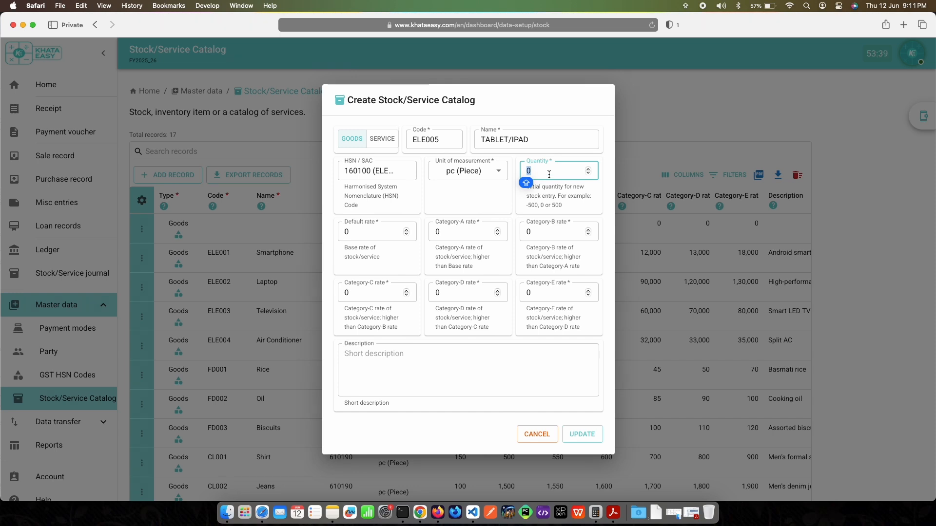
type("100")
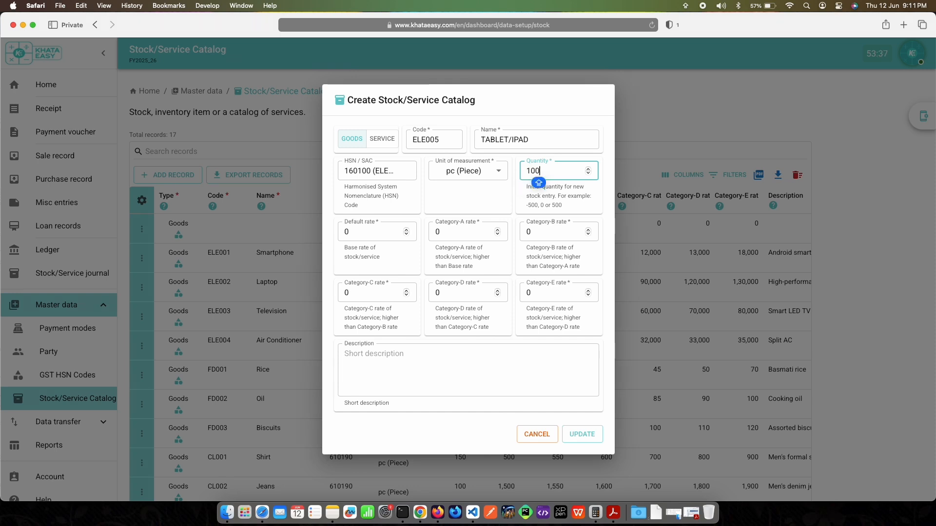
Step: Set the tablet item's default rate to 24000, Category-A rate to 25000 and Category-B rate to 26000
left_click(374, 233)
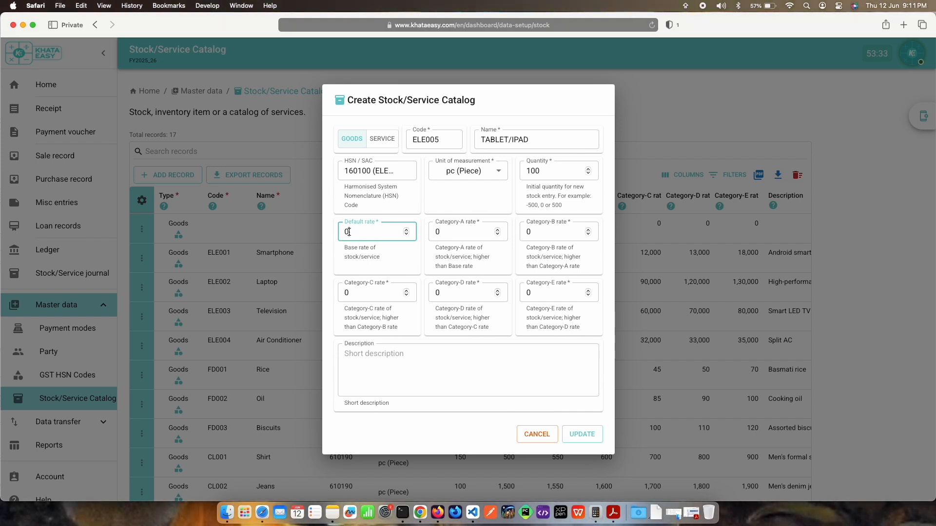
left_click(566, 171)
key("Tab")
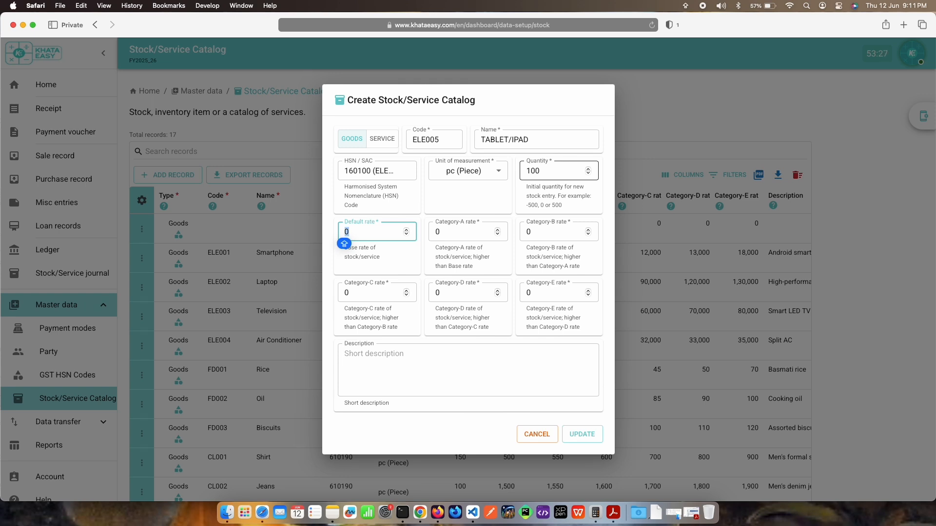
type("24000")
key("Tab")
type("25")
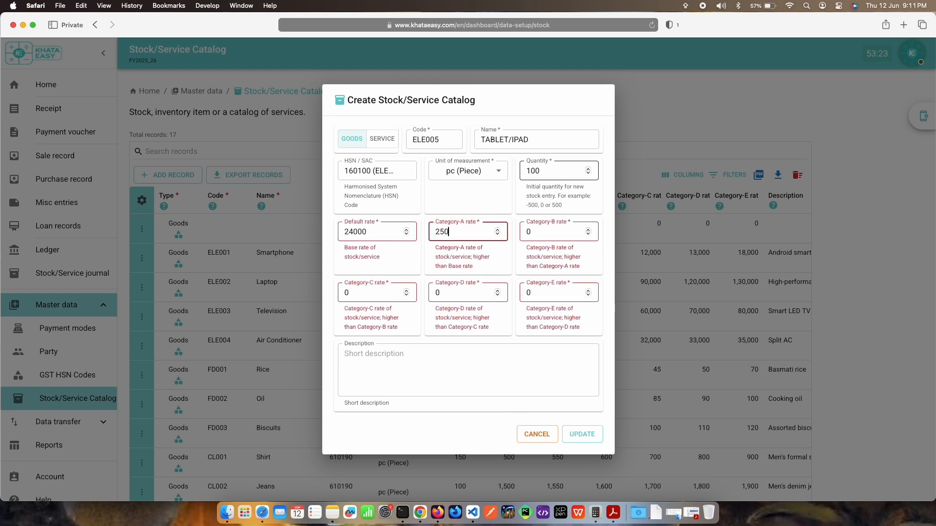
key("Tab")
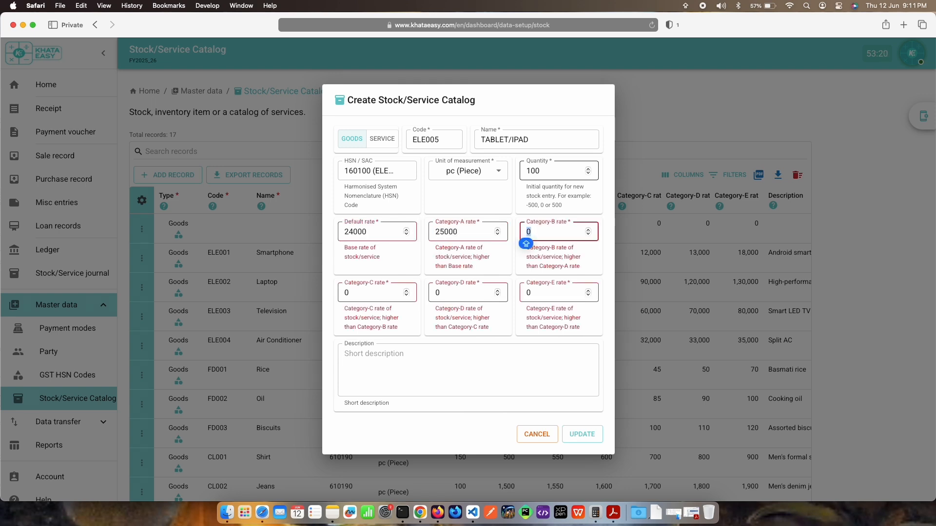
type("26000")
key("Tab")
key("Caps_Lock")
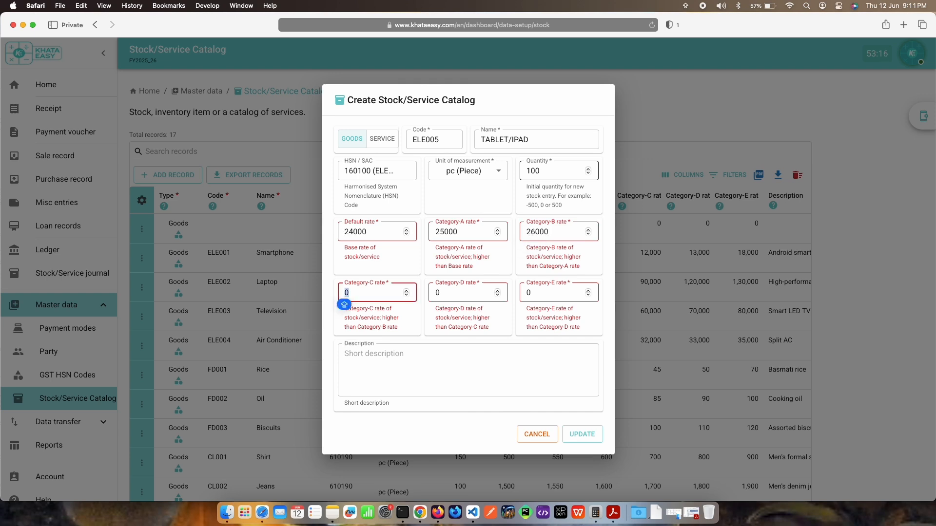
type("265")
Step: Set the tablet item's Category-C rate to 26500, Category-D rate to 27000 and Category-E rate to 28000
key("Tab")
type("2")
key("Tab")
type("28")
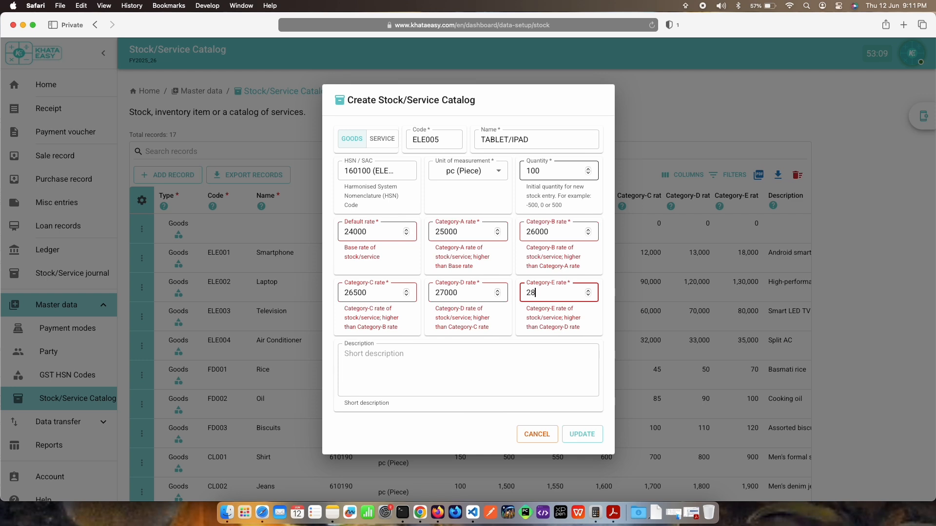
type("000")
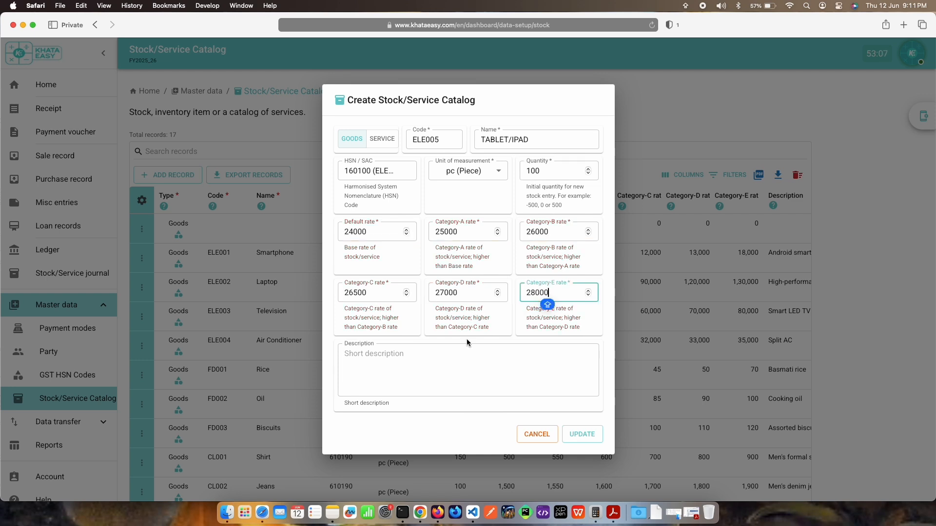
Step: Describe the tablet item as "IPAD tablet from Apple, latest model" and save the record to the catalog
left_click(463, 357)
key("Caps_Lock")
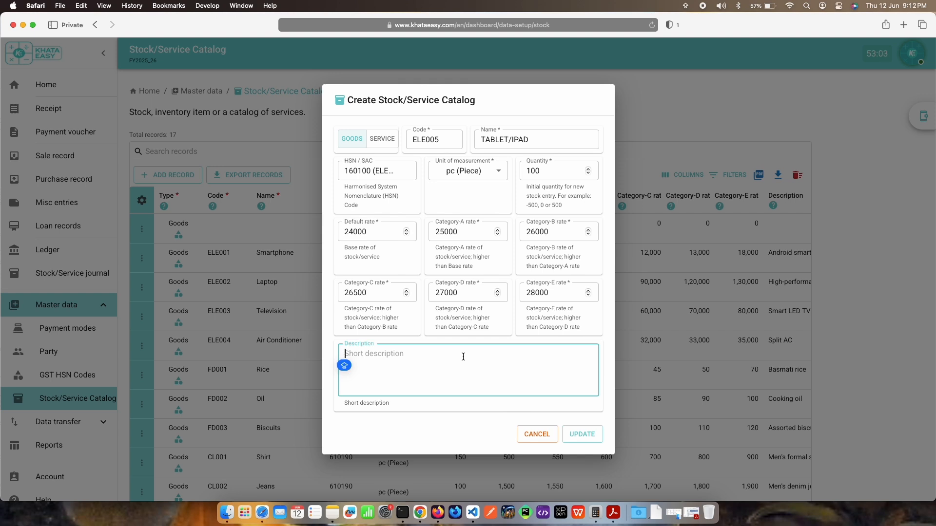
type("IP")
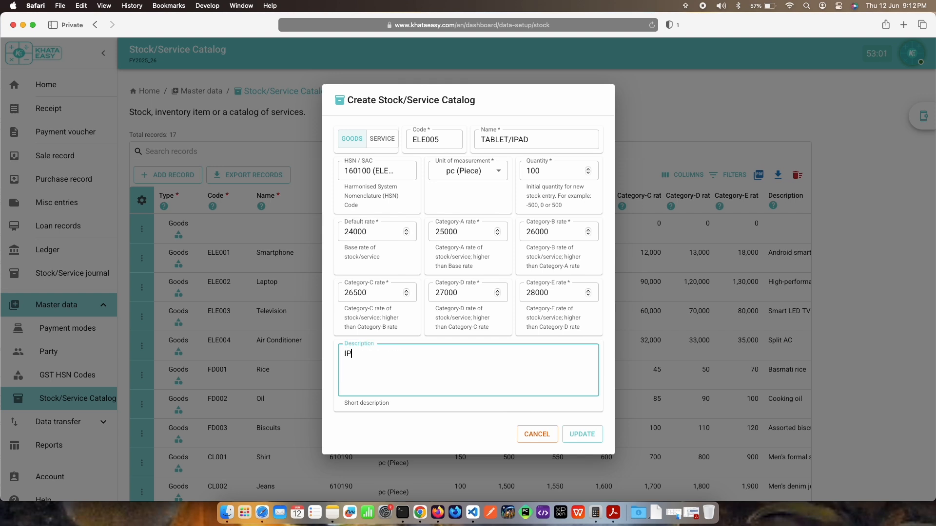
type("AD")
key("Caps_Lock")
type("tablet from Apple")
type(", latest model")
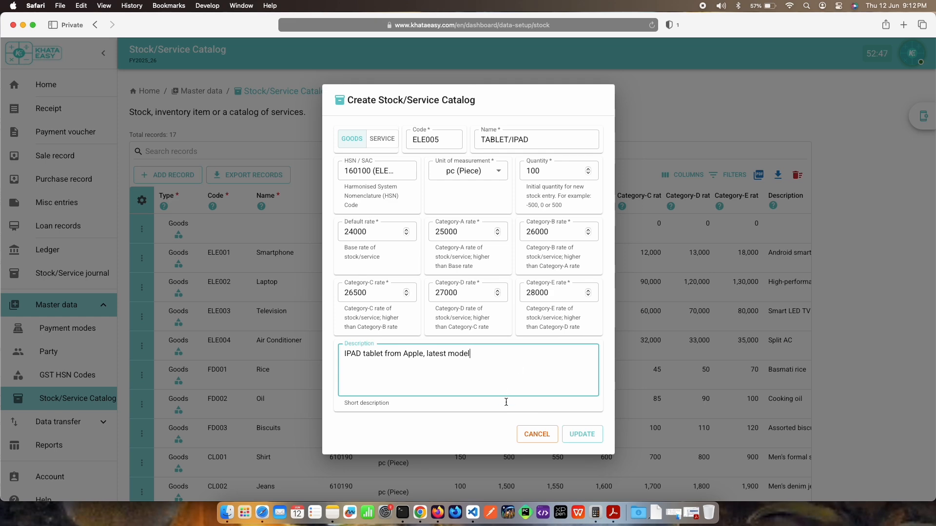
left_click(573, 434)
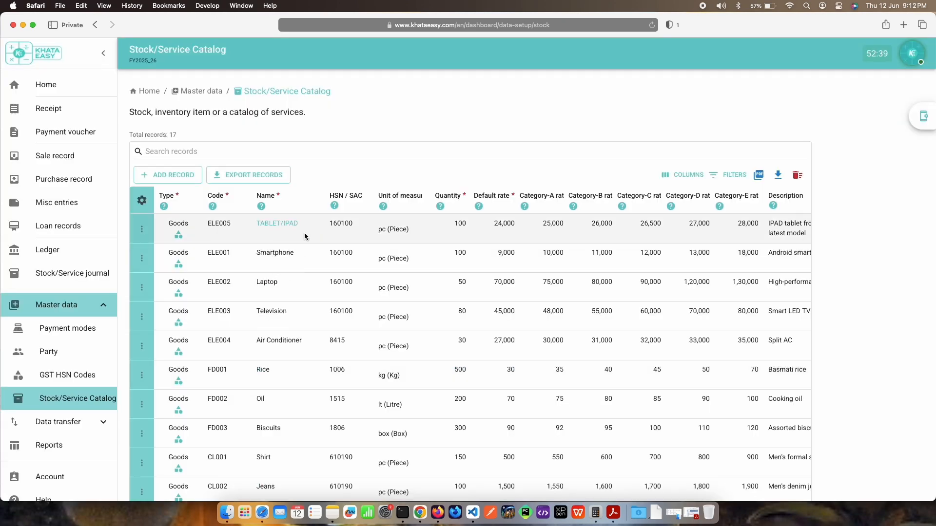
Step: Check the record actions available for the TABLET/IPAD item without applying any
left_click(142, 230)
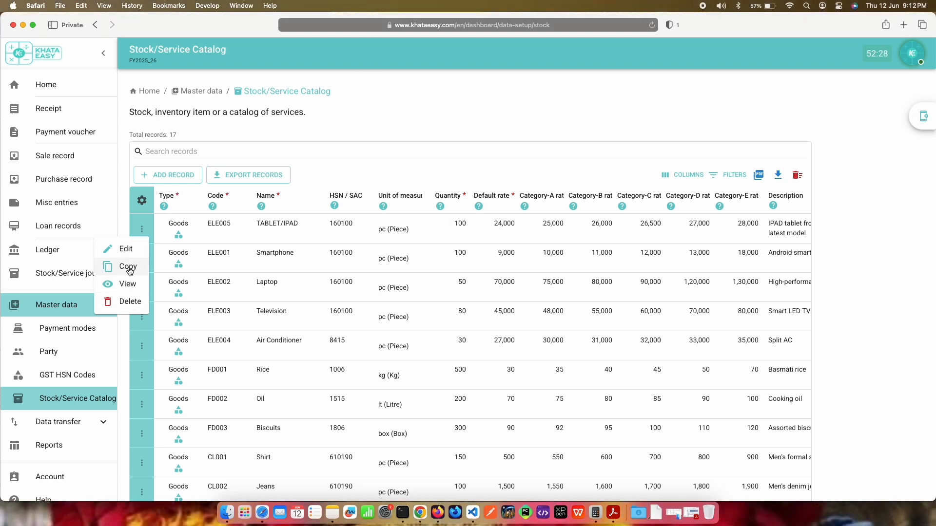
left_click(136, 223)
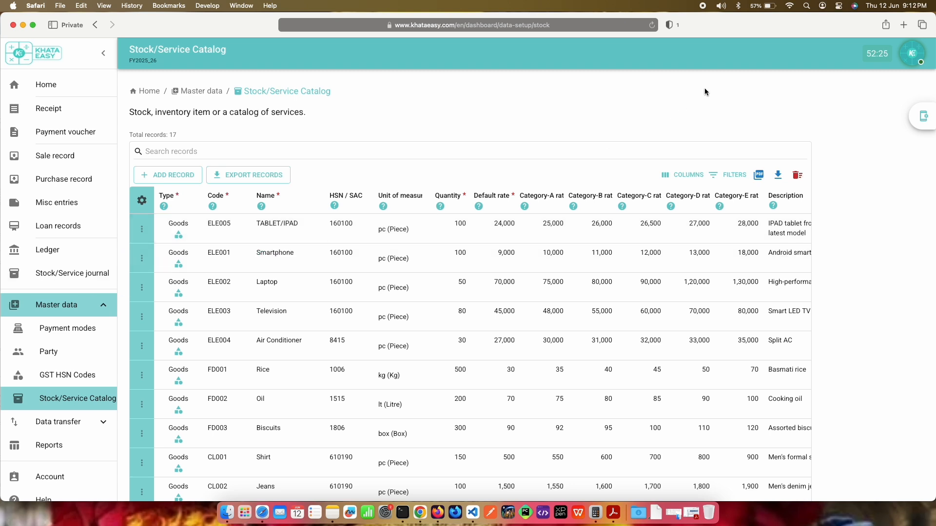
Step: Open the Party master data, start a new party record and examine the available party types
left_click(48, 351)
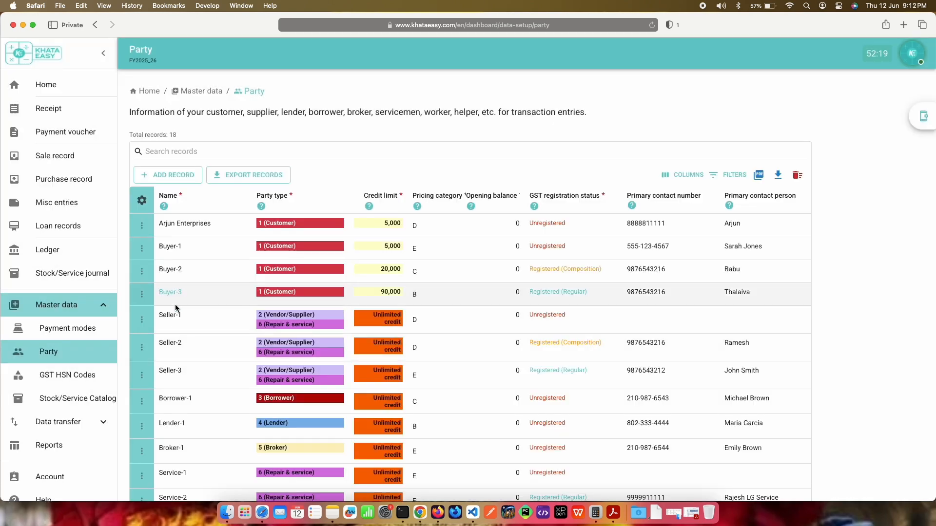
left_click(186, 182)
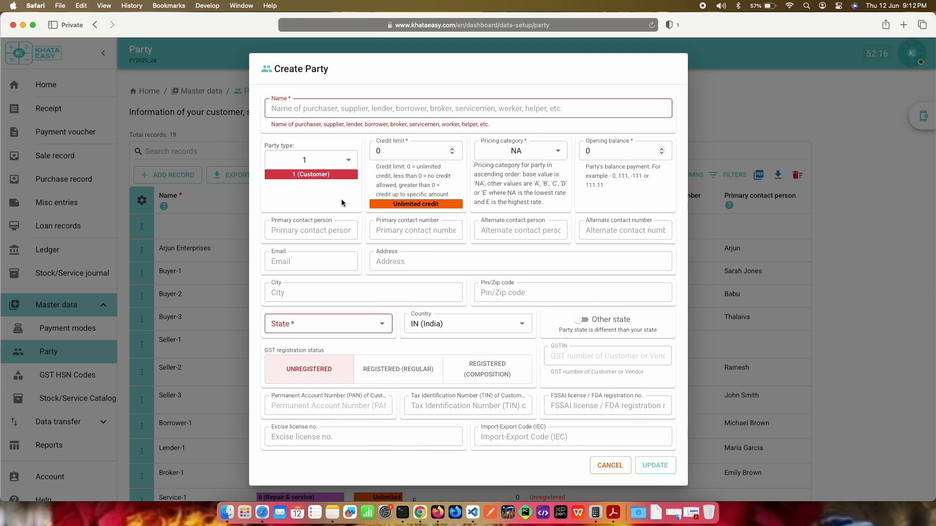
left_click(334, 160)
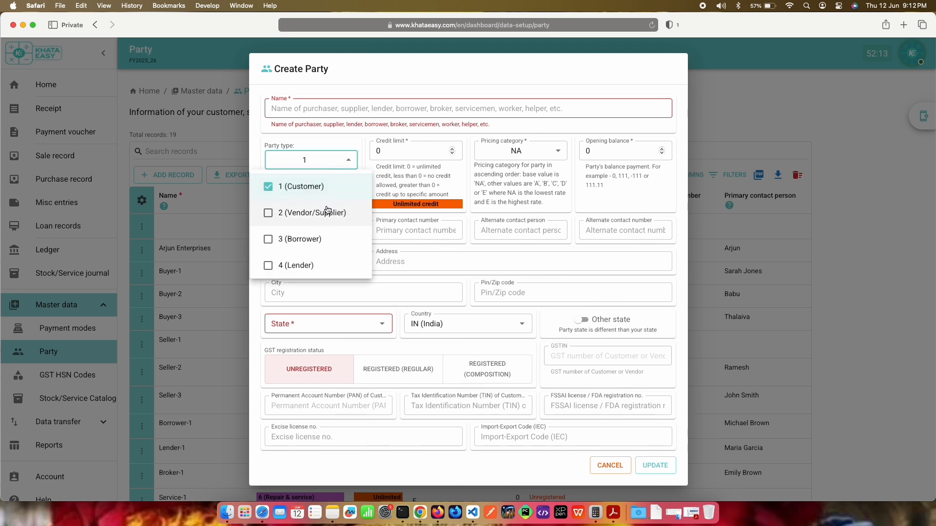
scroll(327, 234, "down", 2)
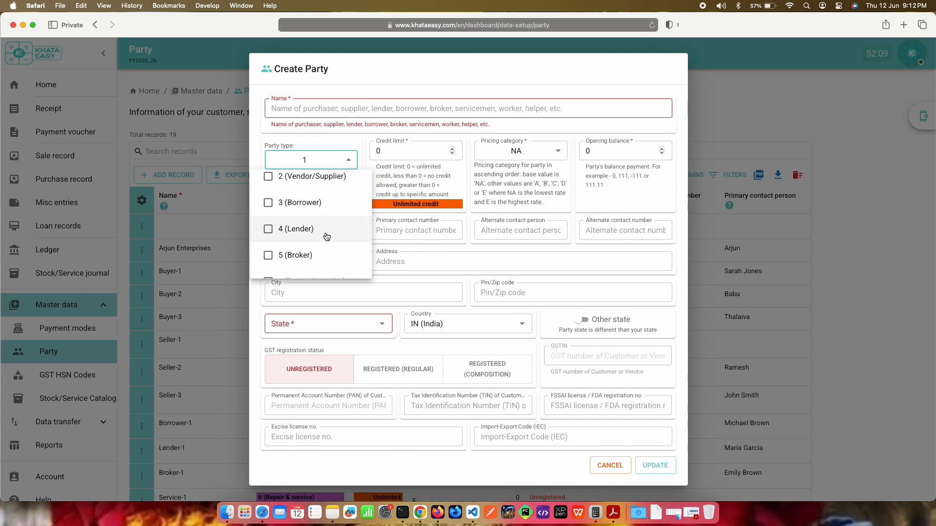
scroll(327, 257, "down", 2)
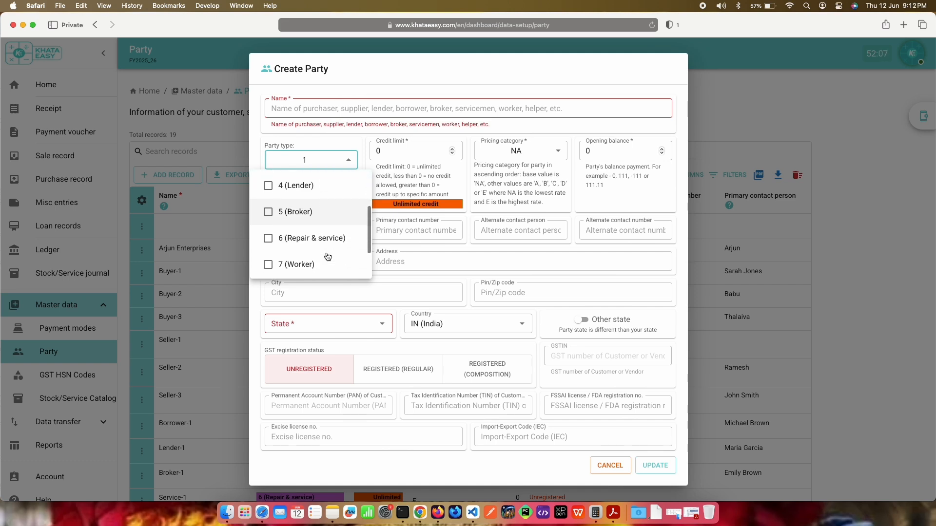
scroll(341, 255, "down", 1)
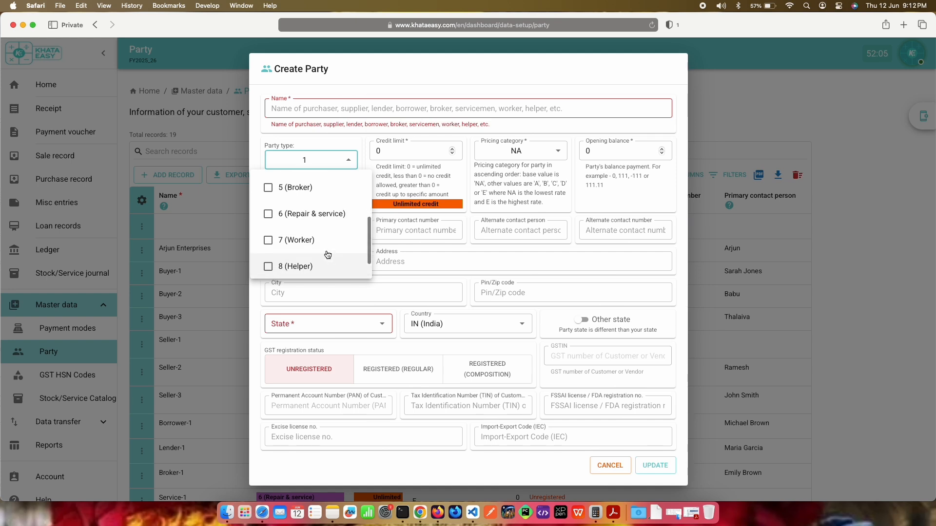
scroll(328, 257, "down", 1)
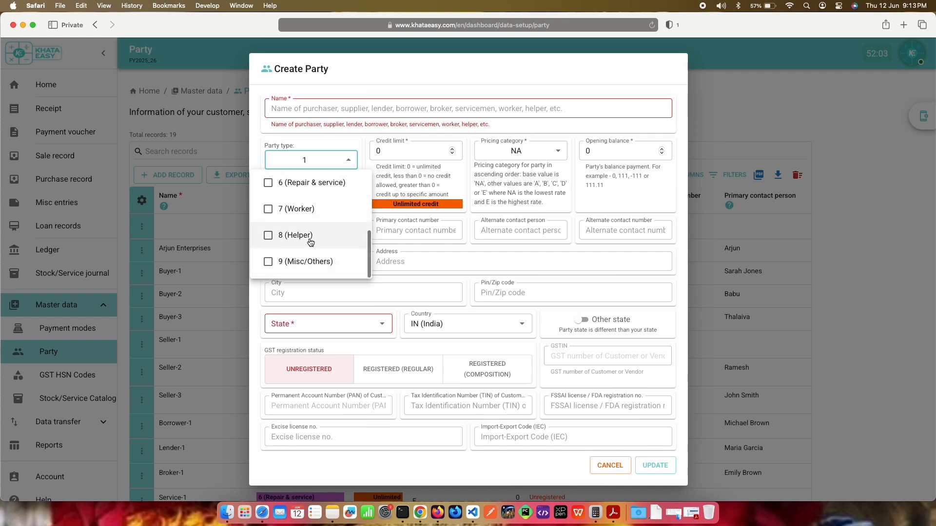
scroll(322, 243, "up", 3)
Step: Replace the Customer type with Lender and Vendor/Supplier in the new party record, and discard the record
left_click(272, 190)
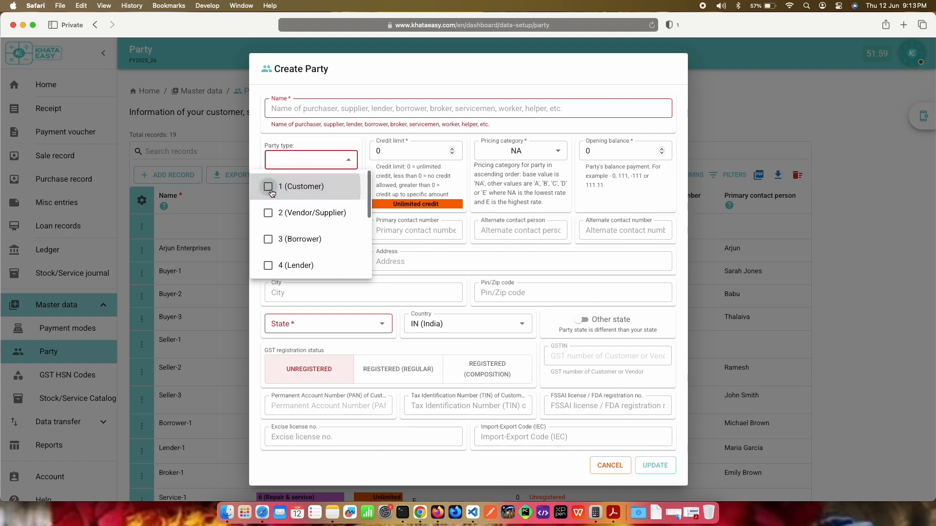
scroll(313, 223, "down", 1)
left_click(268, 233)
scroll(324, 238, "up", 1)
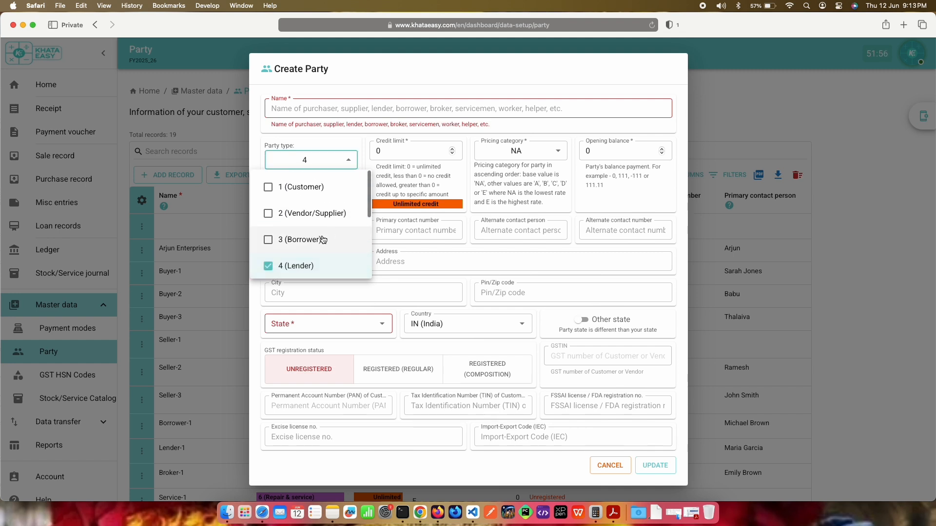
left_click(269, 214)
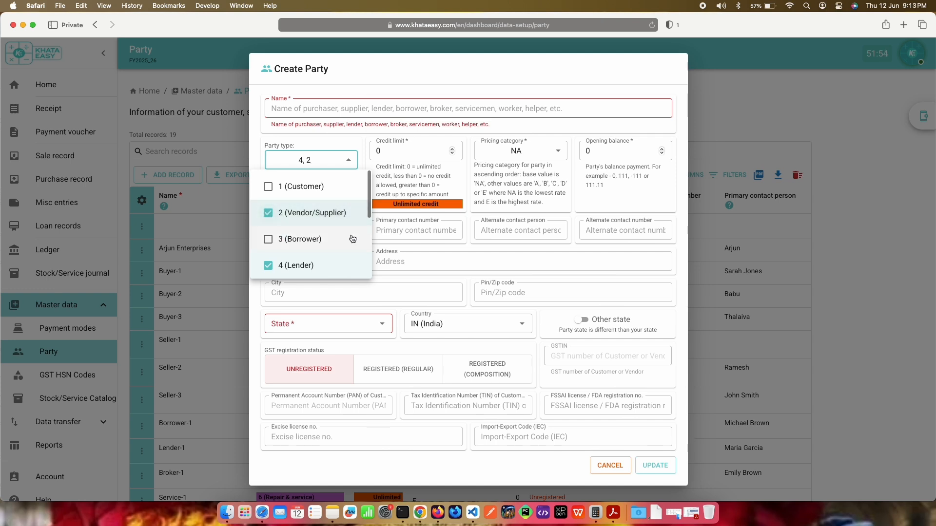
left_click(408, 244)
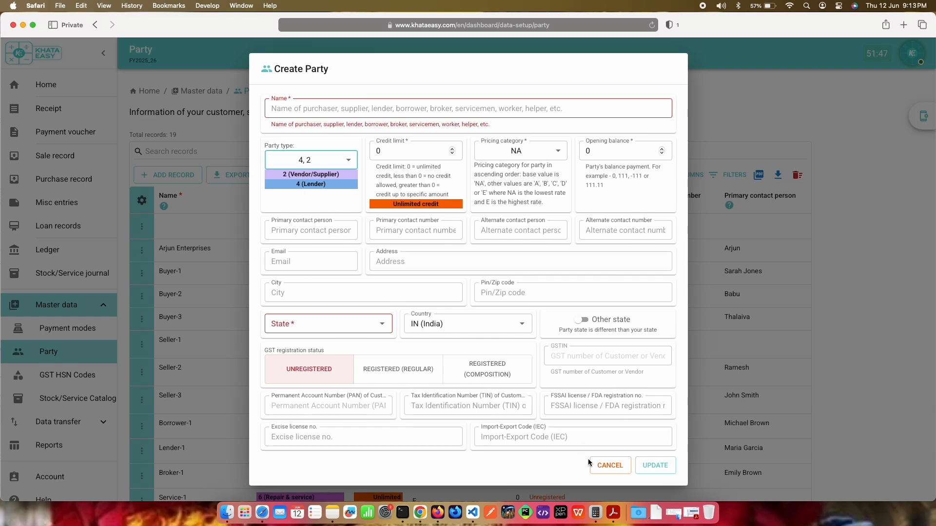
left_click(606, 467)
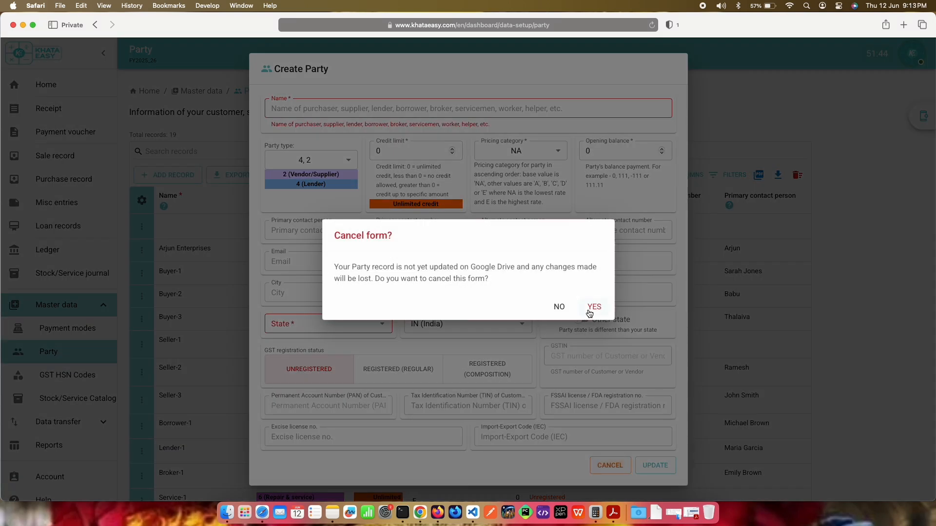
left_click(590, 311)
scroll(445, 361, "down", 3)
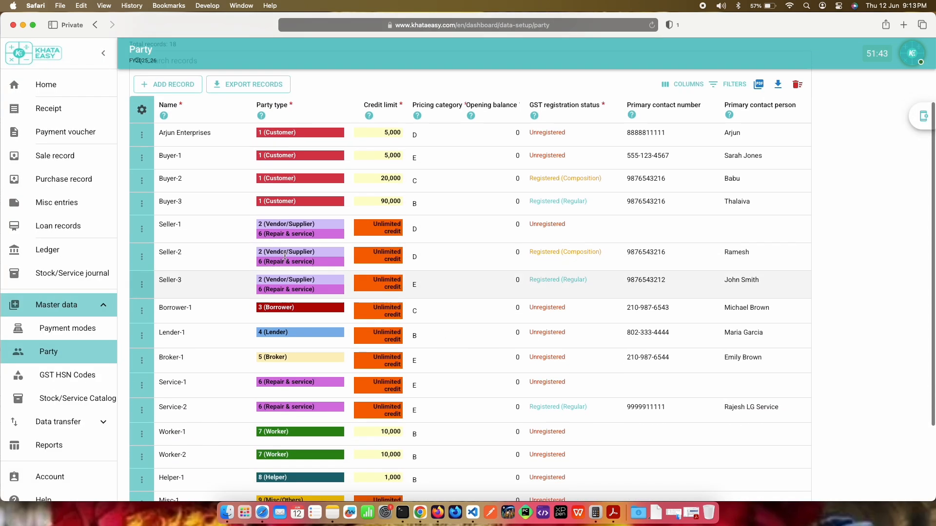